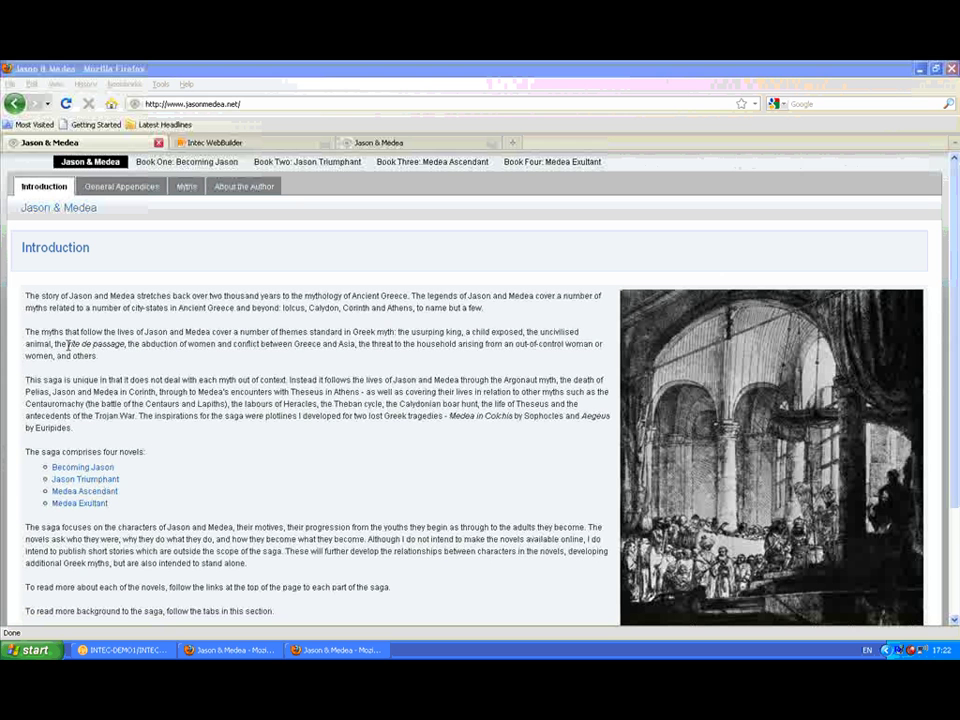
- Highlight the phrase 'rite de passage' and the four novel links, then clear the selection
{"action": "left_click", "coordinate": [68, 343]}
{"action": "left_click_drag", "start_coordinate": [68, 343], "coordinate": [127, 354]}
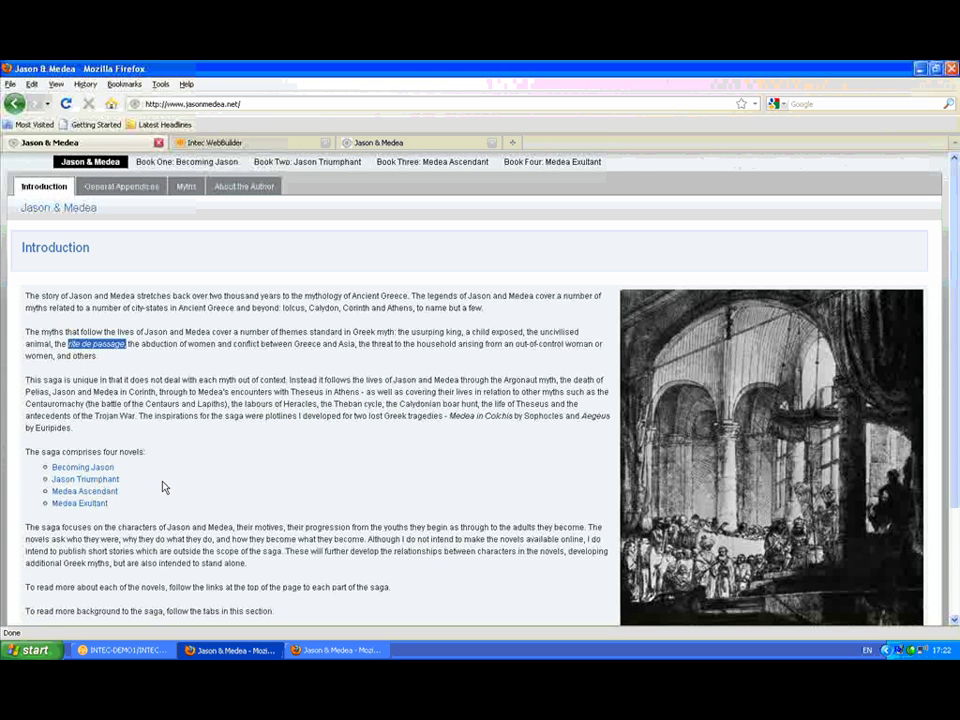
{"action": "left_click_drag", "start_coordinate": [122, 508], "coordinate": [48, 466]}
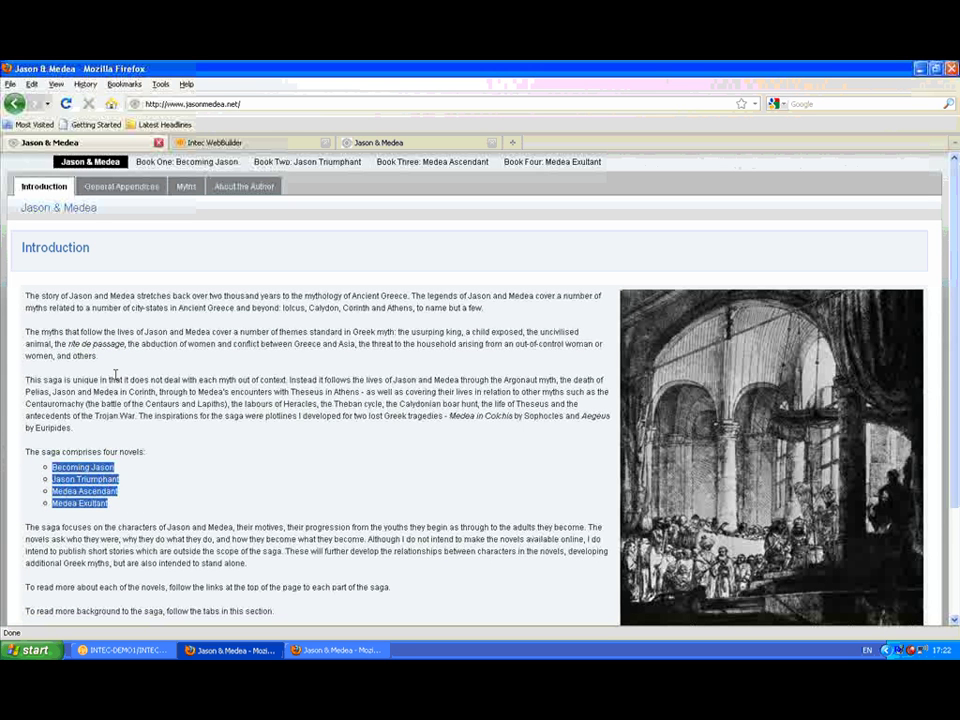
{"action": "left_click", "coordinate": [155, 439]}
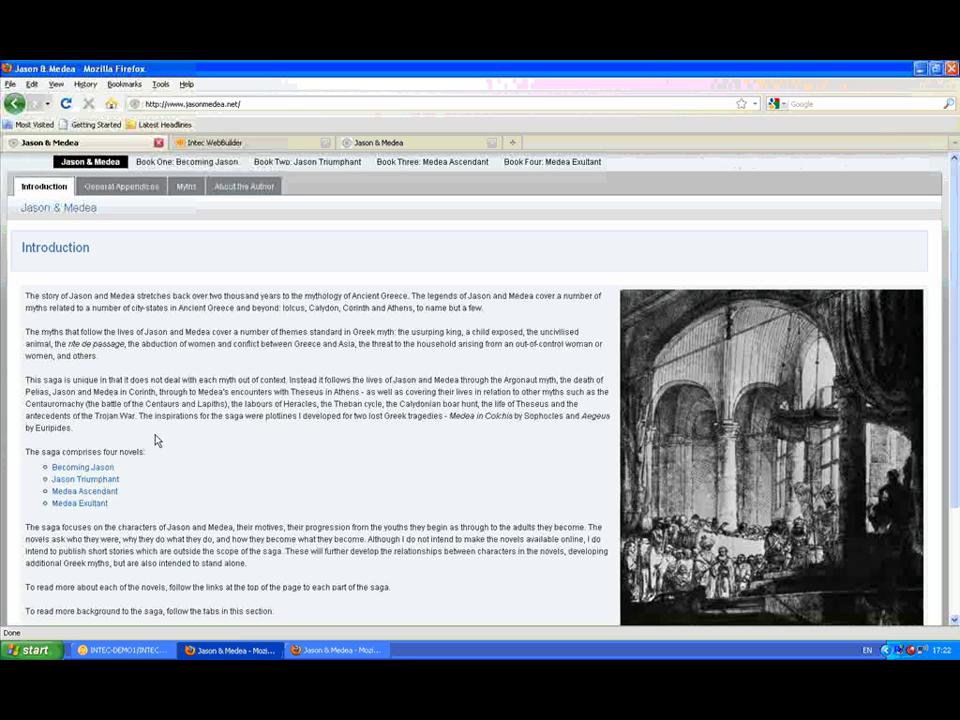
- Browse the General Appendices, About the Author and Myths sections, ending on the Tyro myth
{"action": "left_click", "coordinate": [118, 190]}
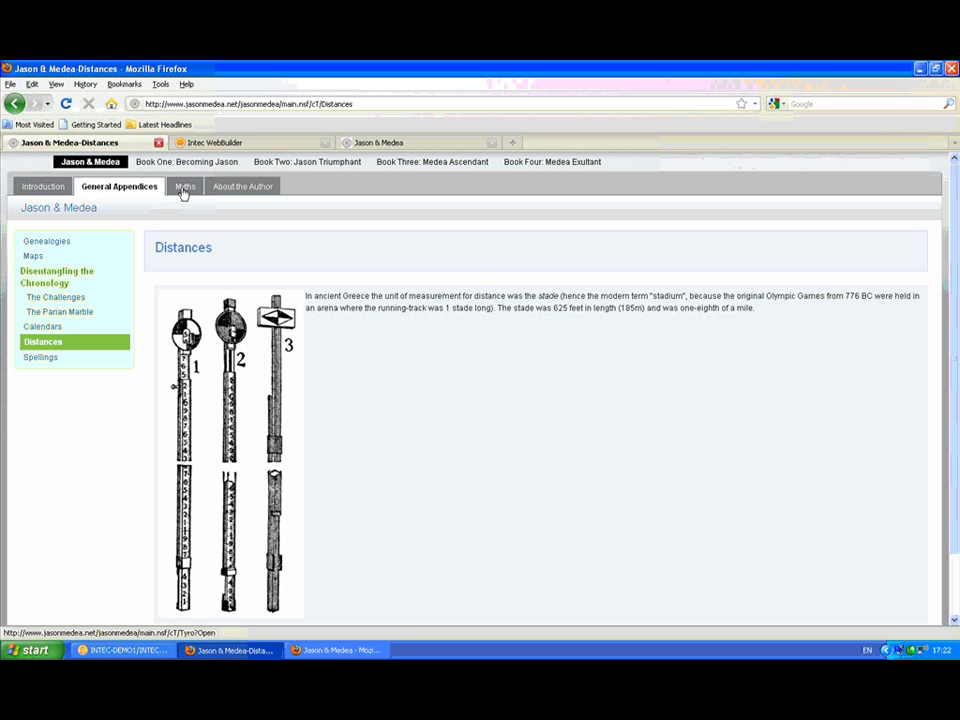
{"action": "left_click", "coordinate": [239, 189]}
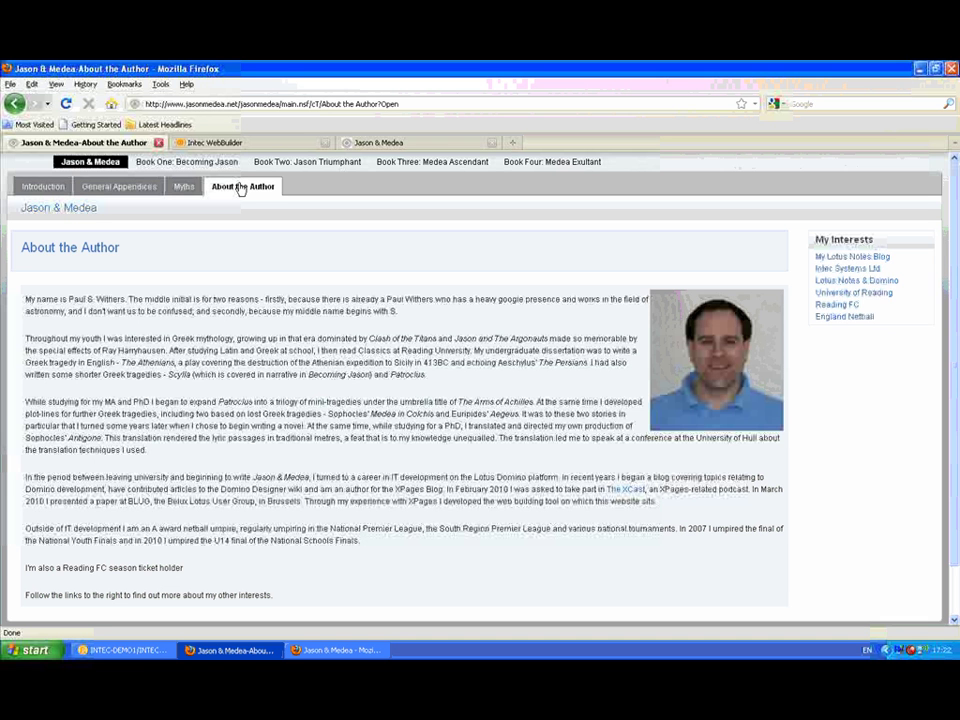
{"action": "left_click", "coordinate": [177, 190]}
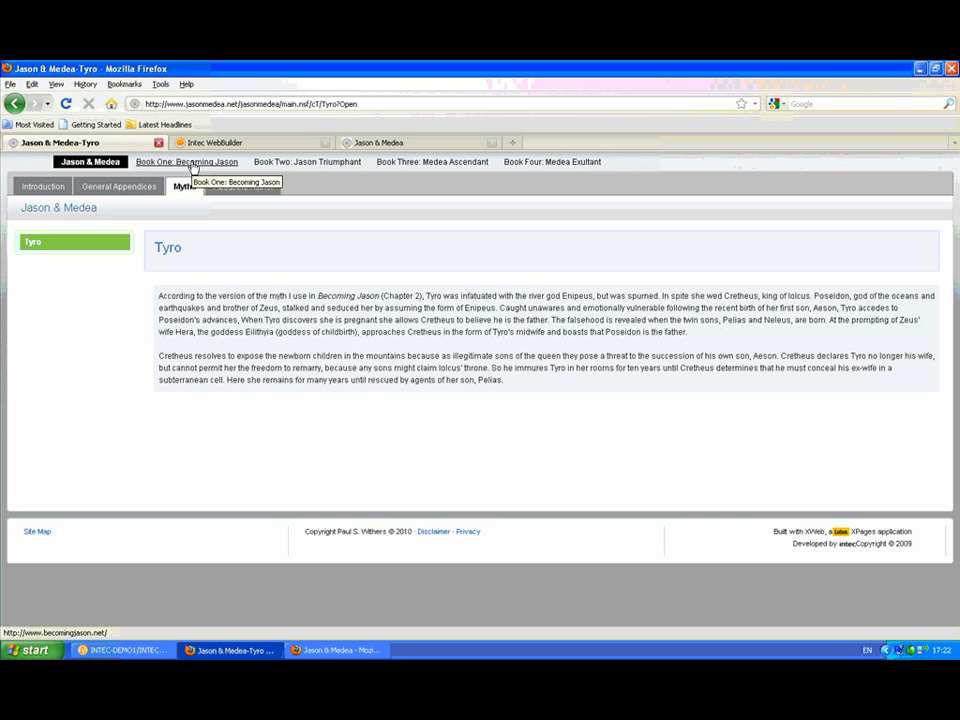
- Visit the Becoming Jason, Jason Triumphant, Medea Ascendant and Medea Exultant sites, then return to Jason & Medea
{"action": "left_click", "coordinate": [193, 163]}
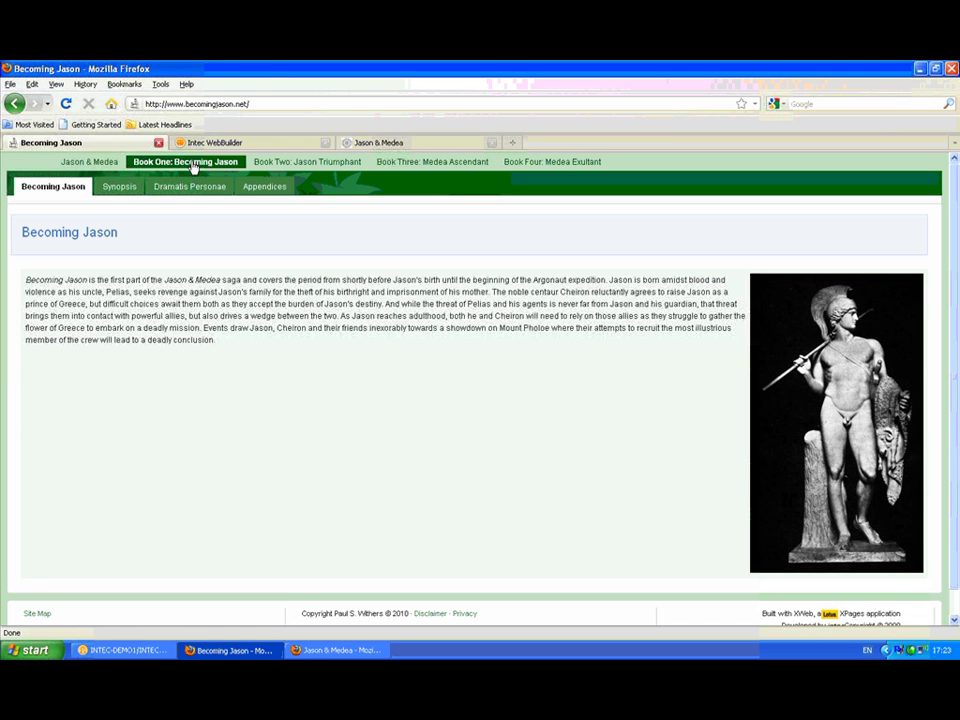
{"action": "left_click", "coordinate": [285, 164]}
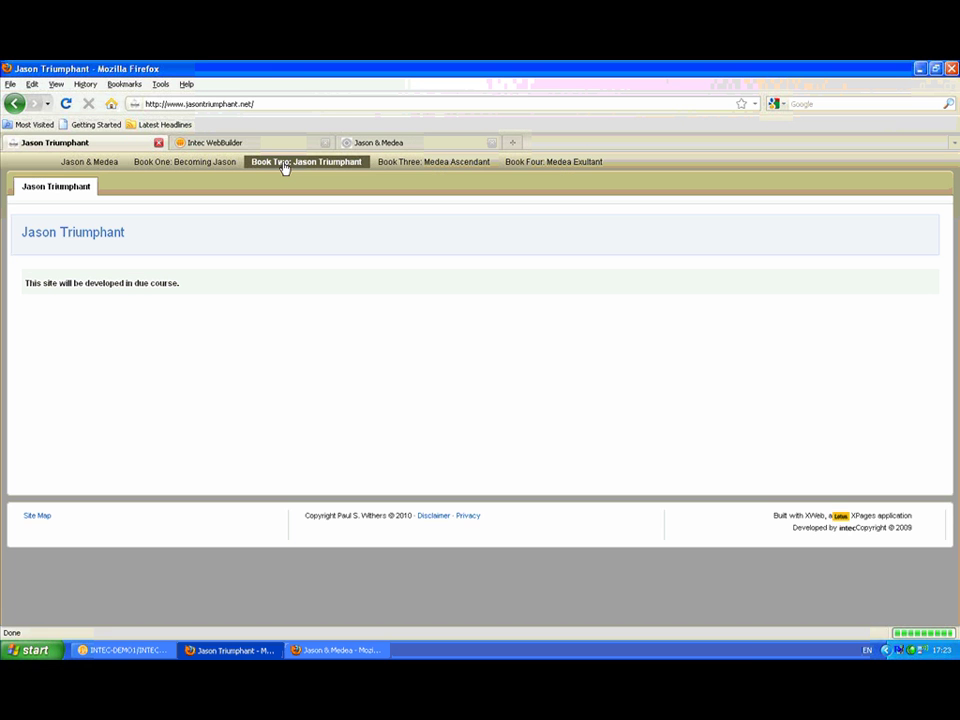
{"action": "left_click", "coordinate": [415, 168]}
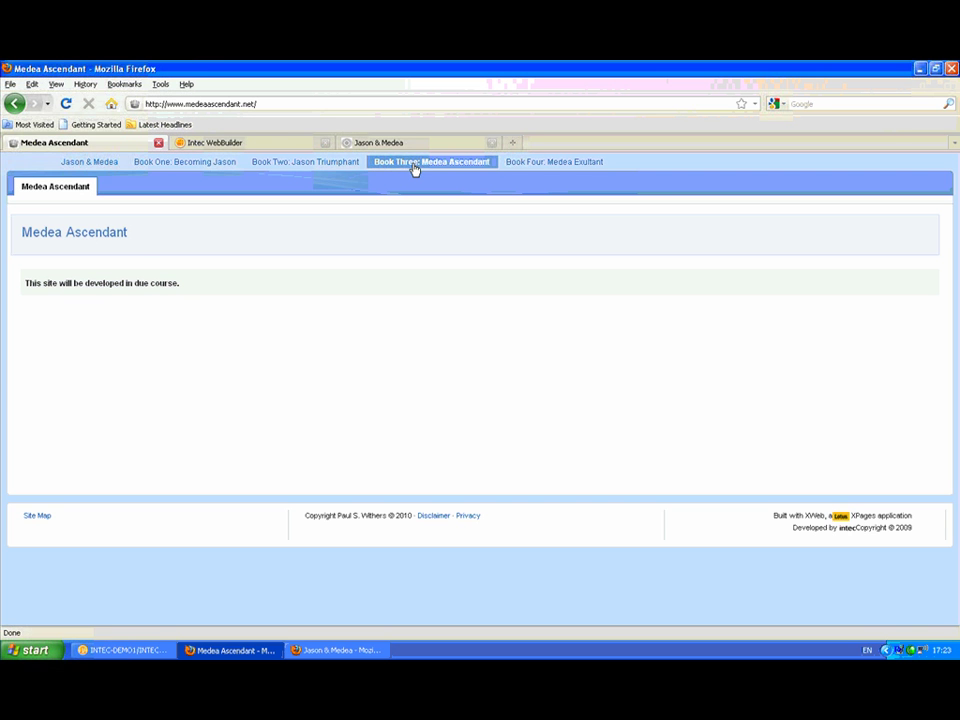
{"action": "left_click", "coordinate": [519, 164]}
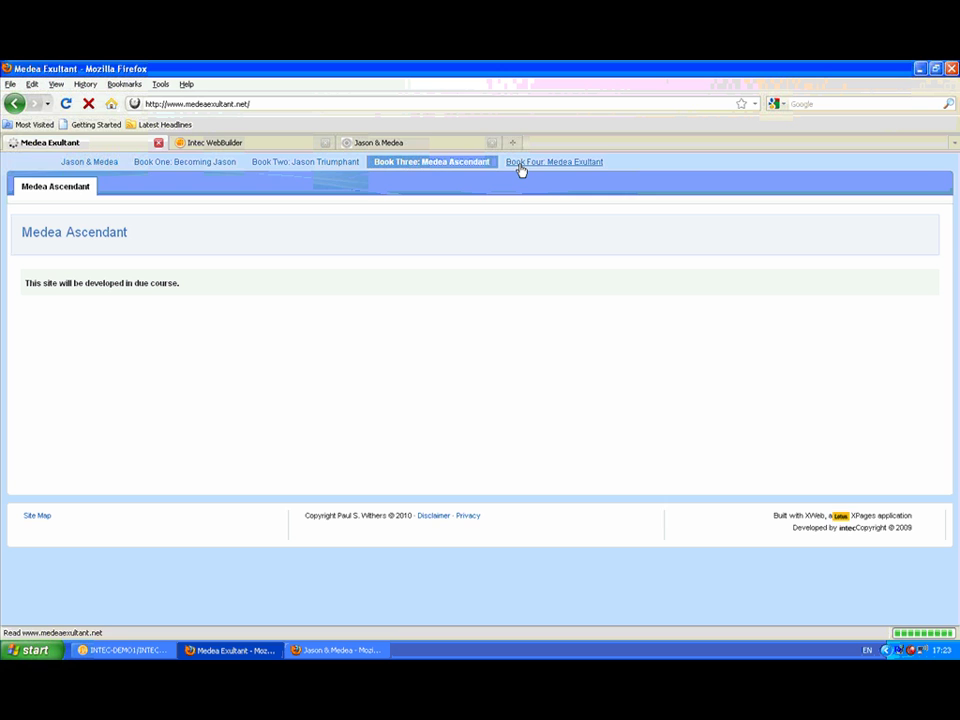
{"action": "left_click", "coordinate": [88, 166]}
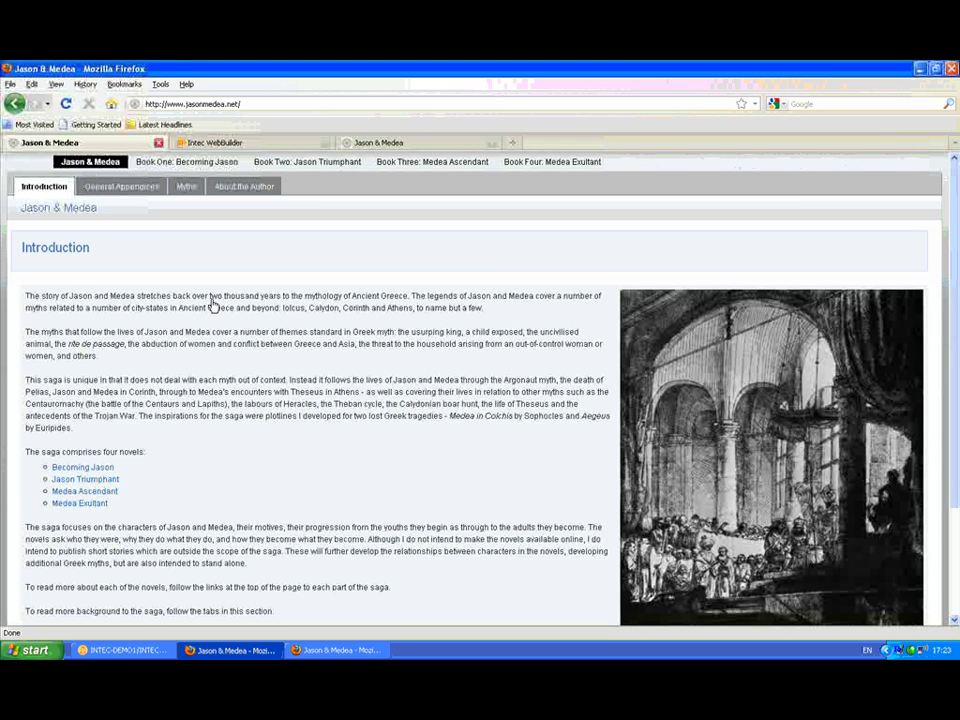
- Go to the footer's Site Map link and scroll through the listed sections and pages
{"action": "scroll", "coordinate": [212, 305], "scroll_direction": "down", "scroll_amount": 2}
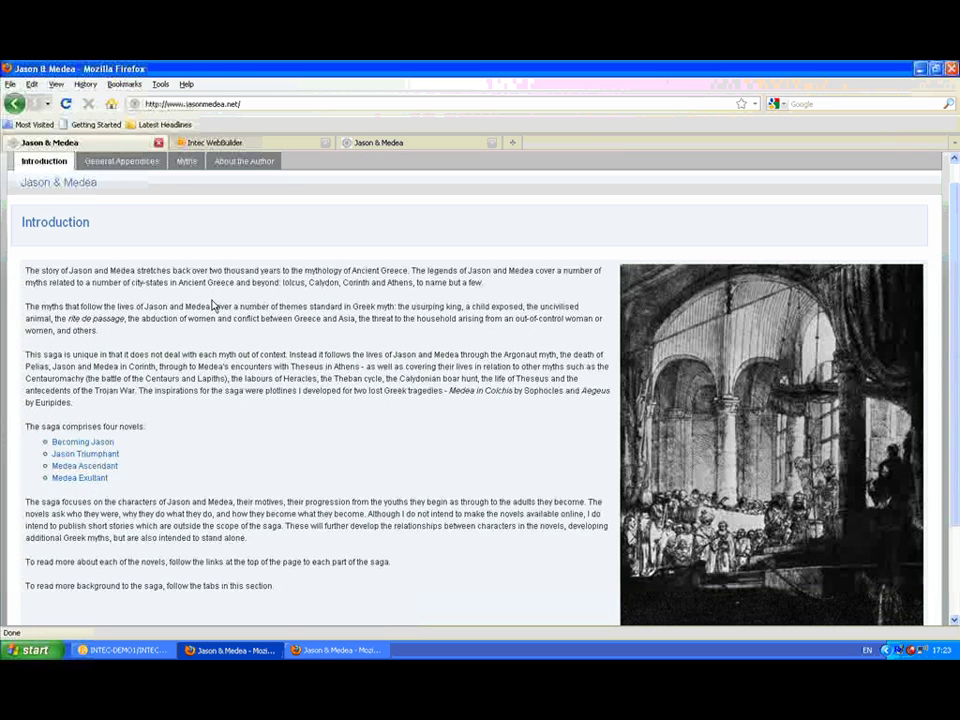
{"action": "scroll", "coordinate": [212, 302], "scroll_direction": "down", "scroll_amount": 2}
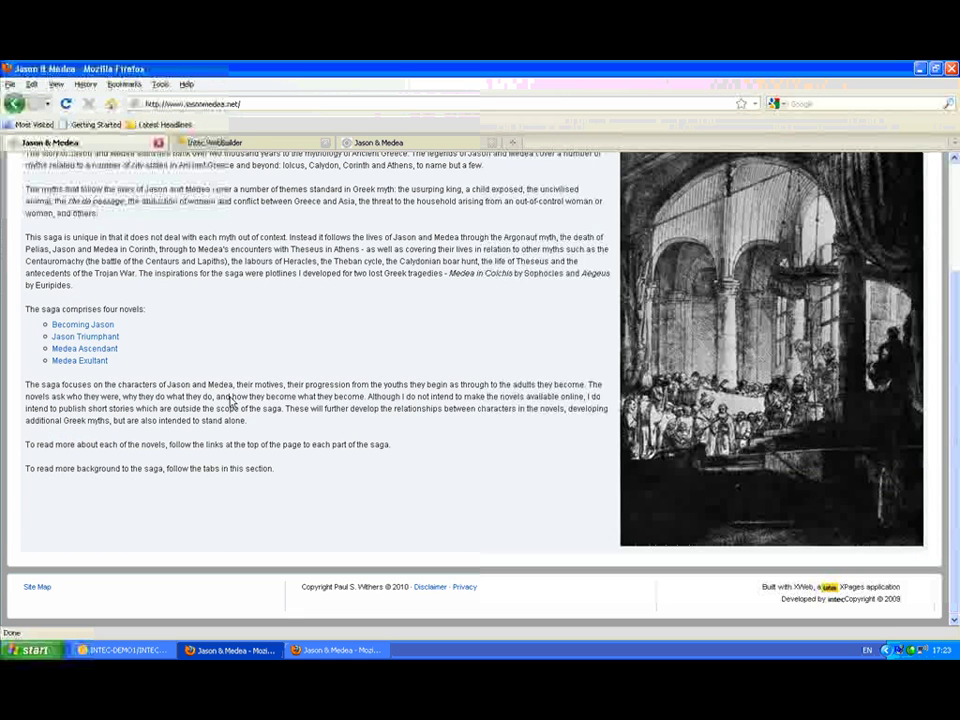
{"action": "left_click", "coordinate": [37, 588]}
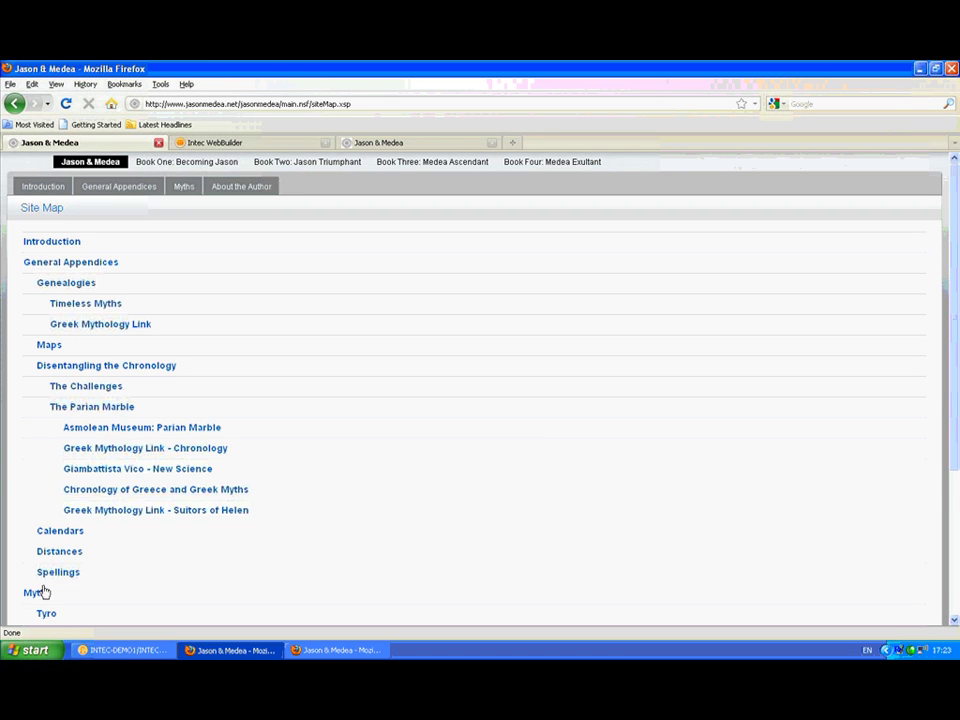
{"action": "scroll", "coordinate": [44, 592], "scroll_direction": "down", "scroll_amount": 4}
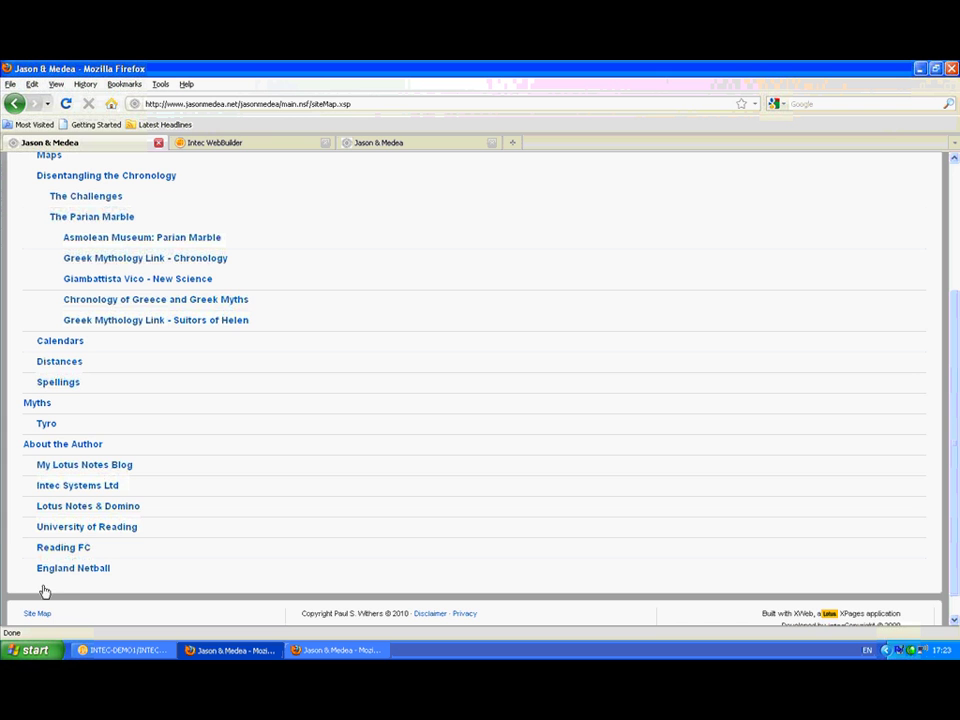
- Open the Website Profile settings under Admin Setup in Intec WebBuilder
{"action": "left_click", "coordinate": [256, 147]}
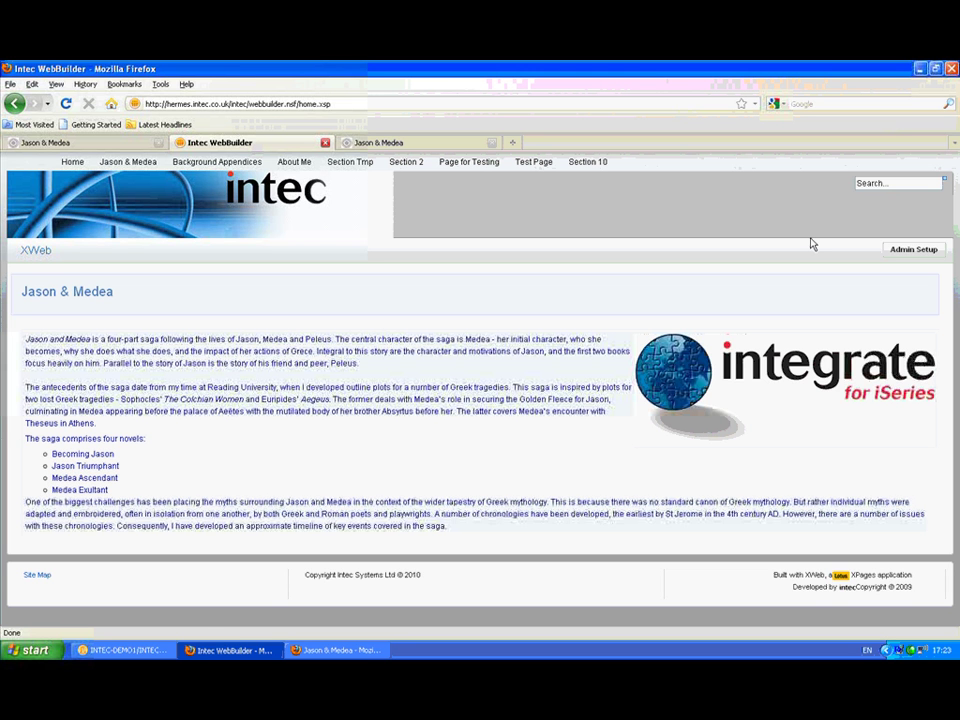
{"action": "left_click", "coordinate": [899, 252]}
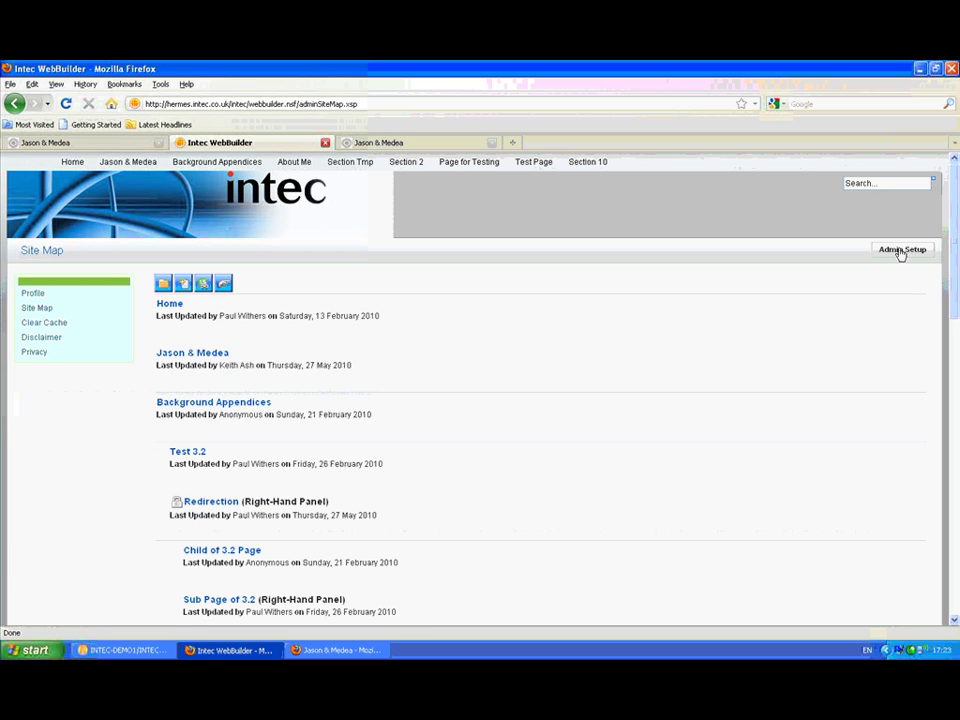
{"action": "left_click", "coordinate": [32, 295]}
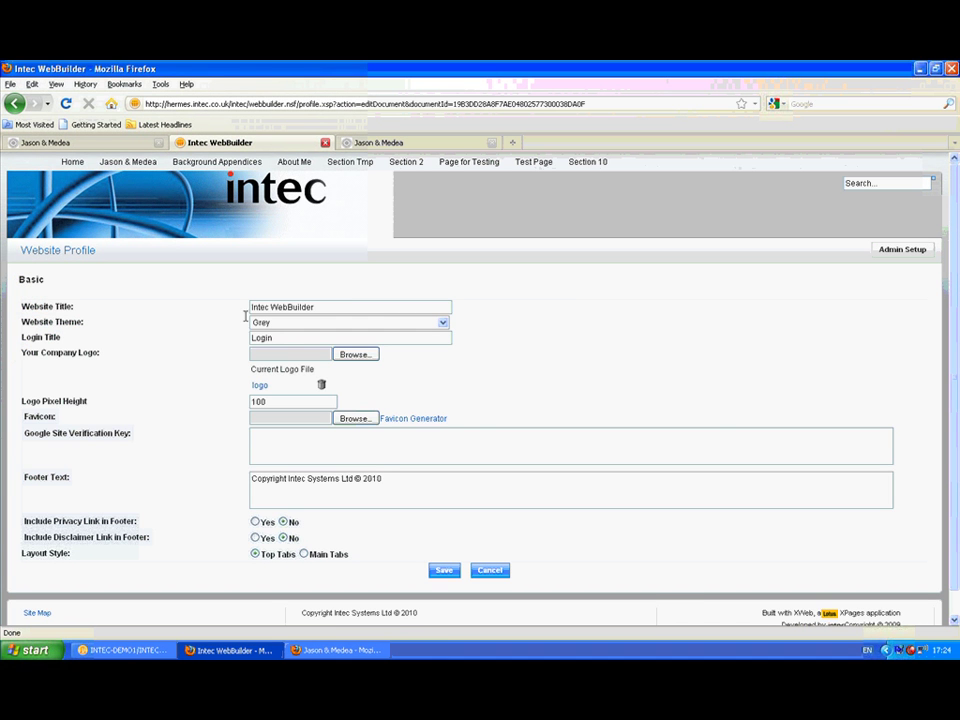
- Set the Blue theme, Privacy and Disclaimer footer links, Main Tabs layout, and save the profile
{"action": "left_click", "coordinate": [444, 323]}
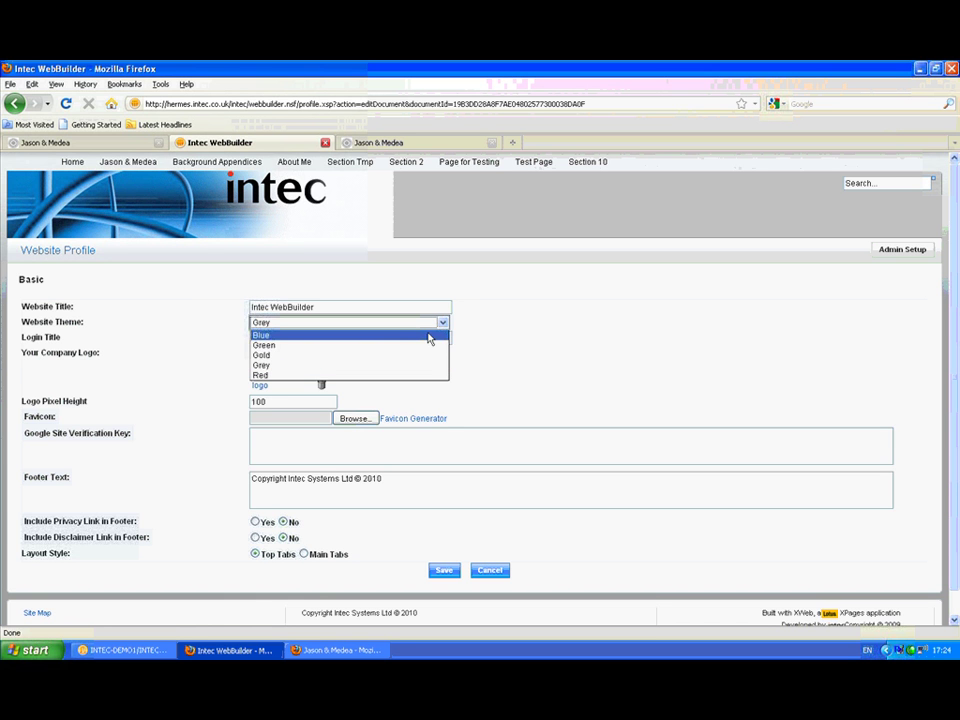
{"action": "left_click", "coordinate": [427, 334]}
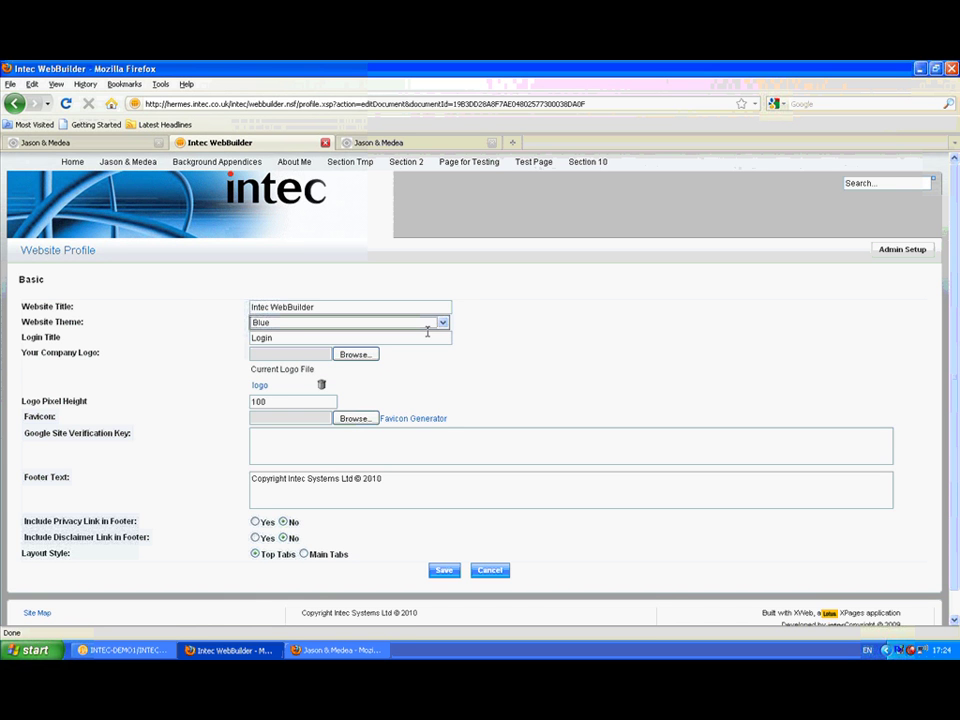
{"action": "left_click", "coordinate": [255, 522]}
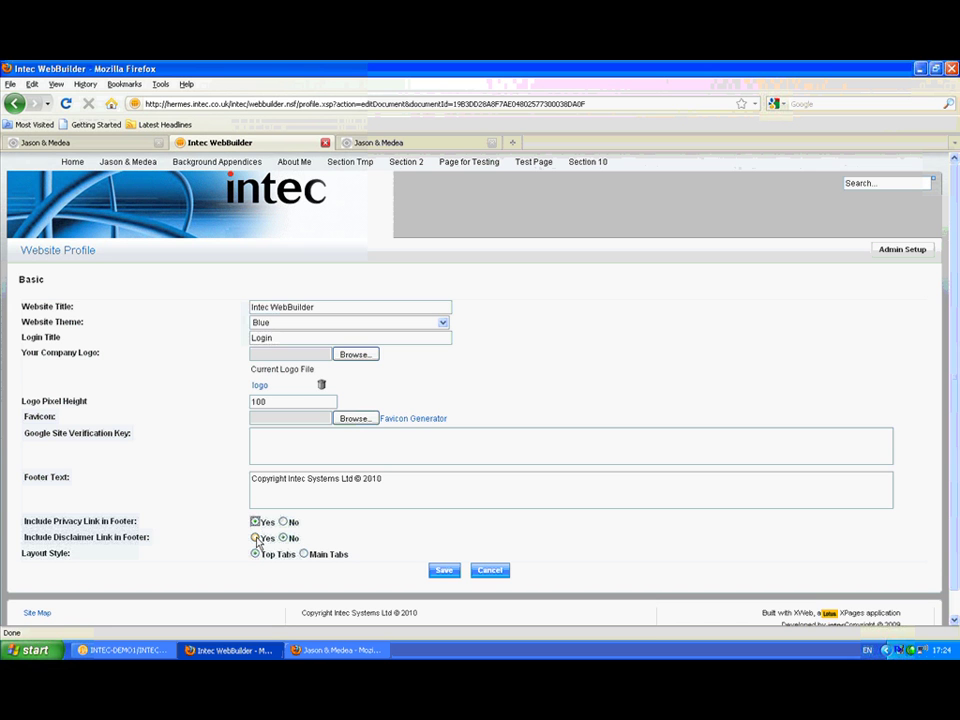
{"action": "left_click", "coordinate": [256, 538]}
{"action": "left_click", "coordinate": [305, 556]}
{"action": "left_click", "coordinate": [442, 572]}
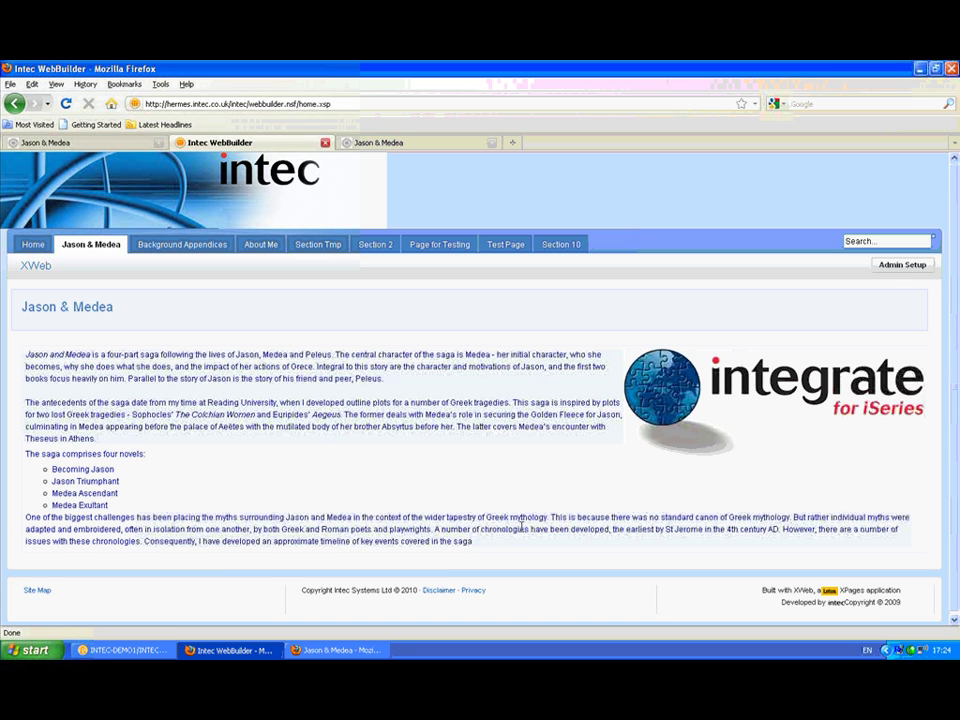
- Bring up the Admin Setup site map and begin a new web page
{"action": "left_click", "coordinate": [904, 265]}
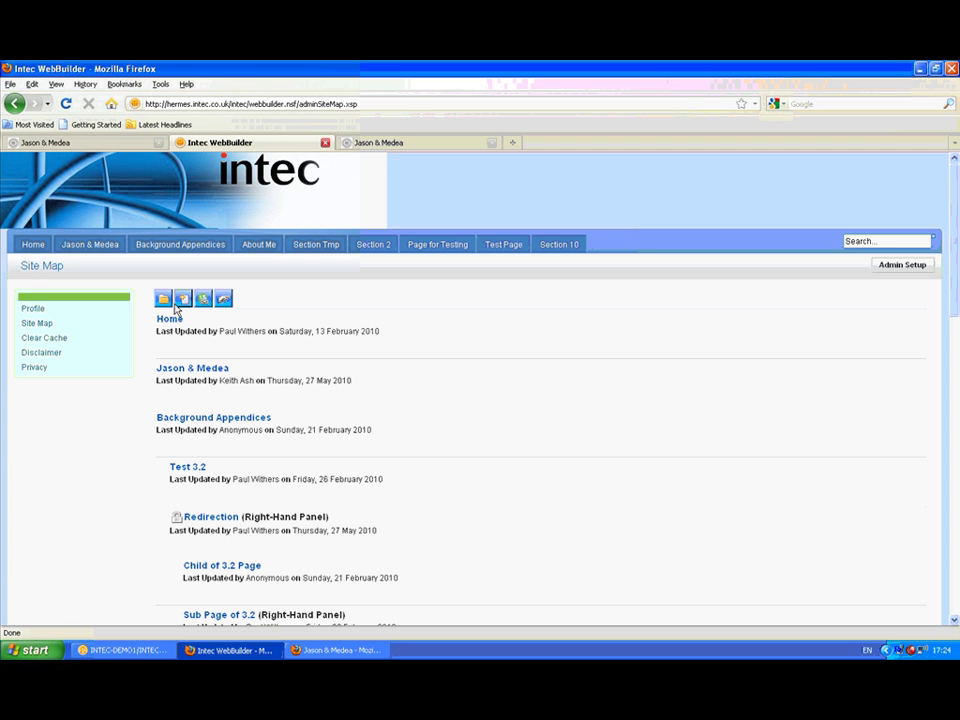
{"action": "left_click", "coordinate": [185, 300]}
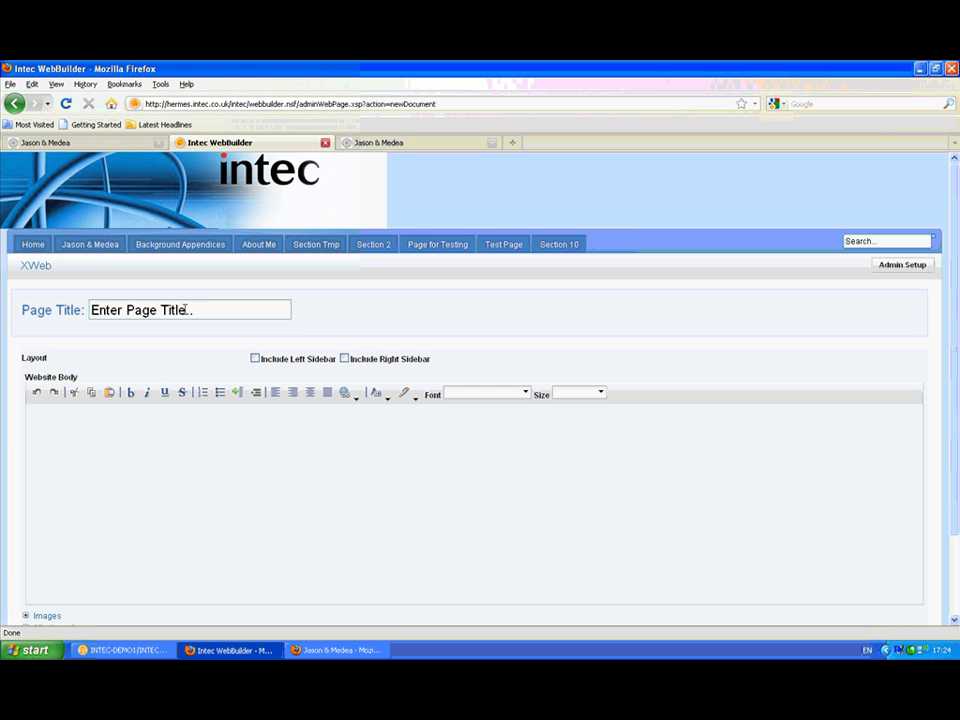
- Enter 'Test Page' as the new page's title
{"action": "left_click", "coordinate": [184, 309]}
{"action": "type", "text": "Test Page"}
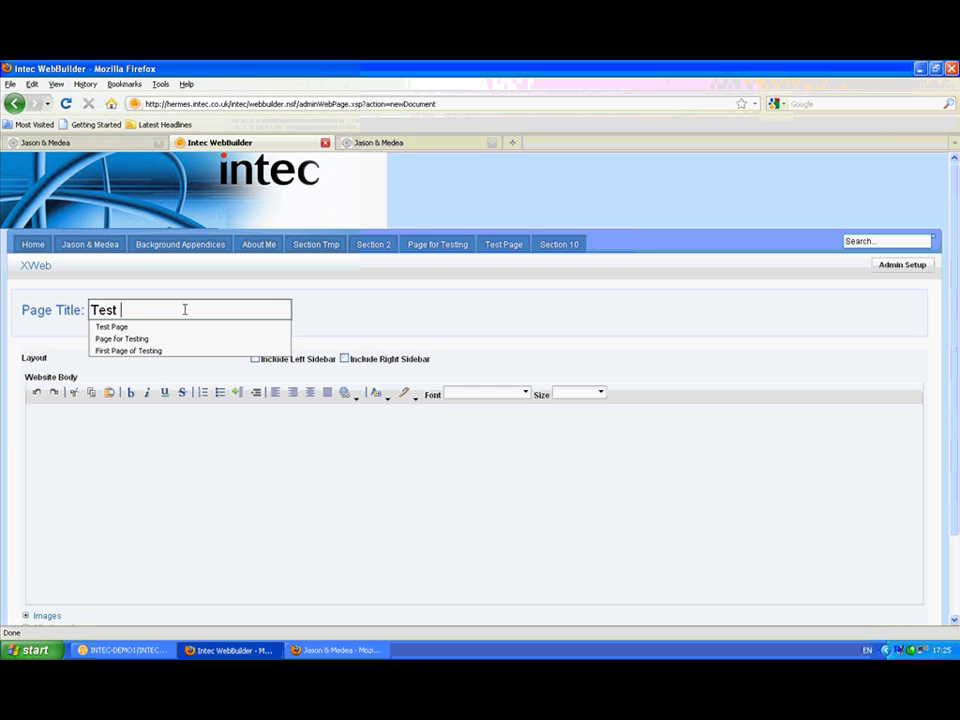
{"action": "left_click", "coordinate": [302, 315]}
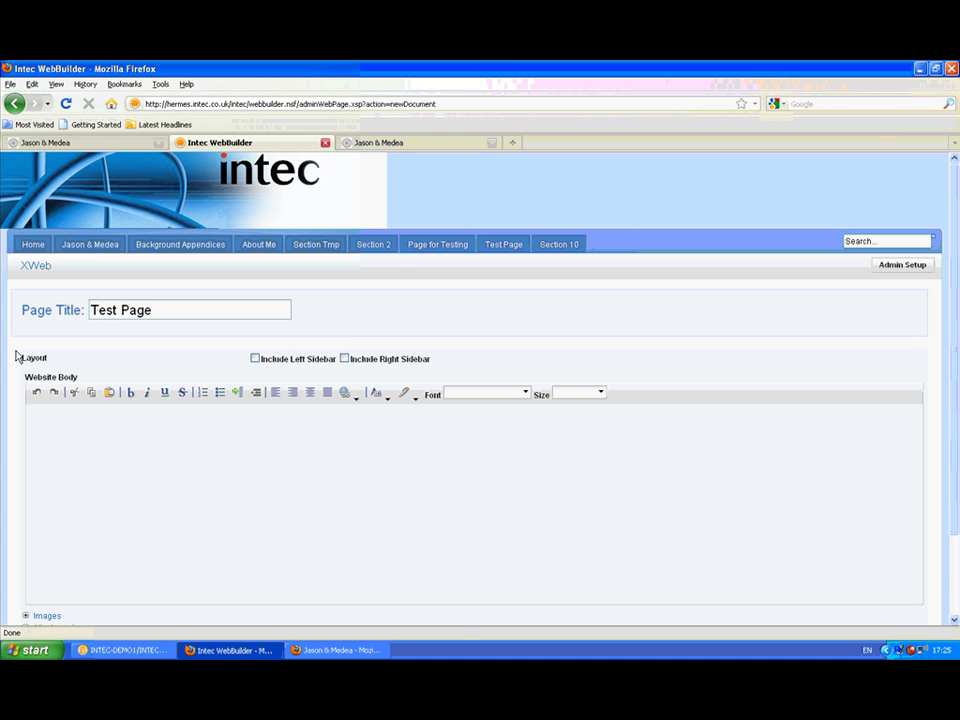
- Attach the Blue hills picture as an image upload for the page
{"action": "scroll", "coordinate": [15, 355], "scroll_direction": "down", "scroll_amount": 1}
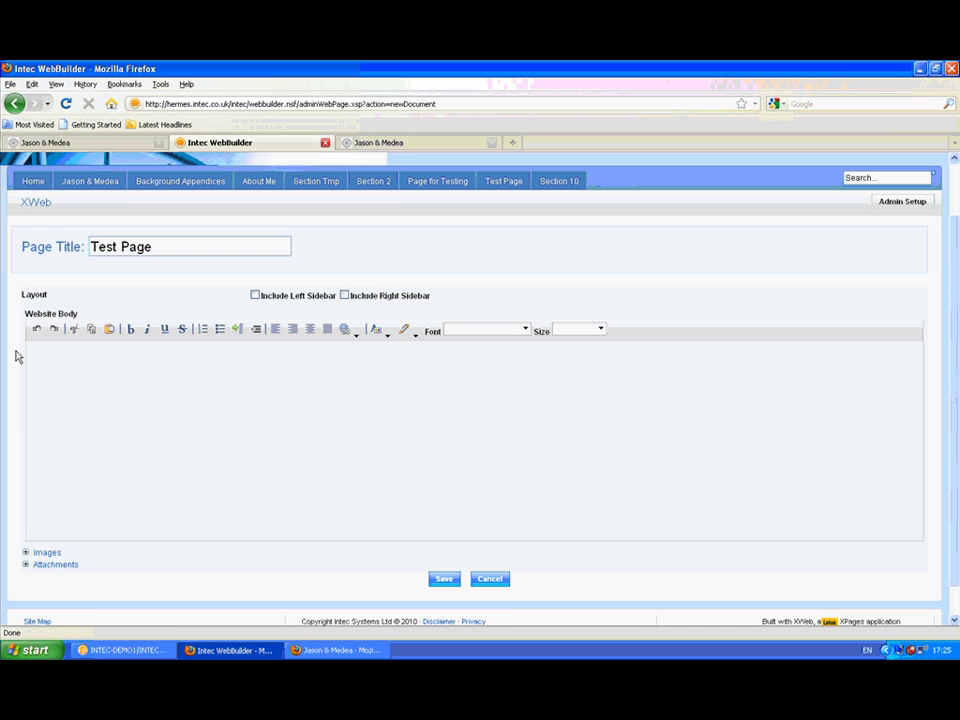
{"action": "left_click", "coordinate": [46, 553]}
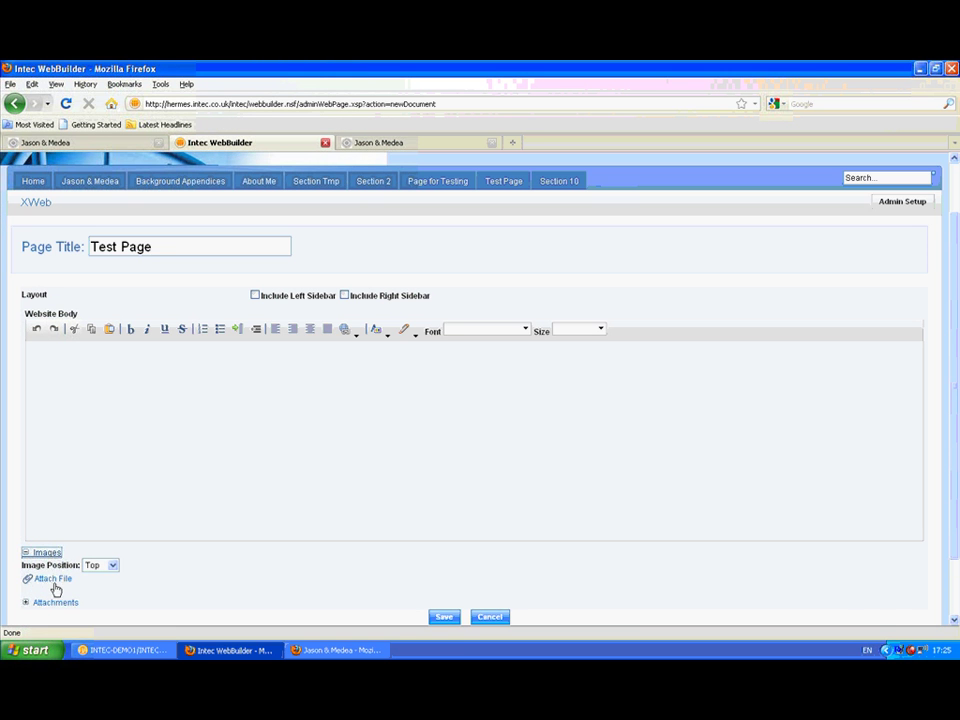
{"action": "left_click", "coordinate": [53, 580]}
{"action": "left_click", "coordinate": [128, 596]}
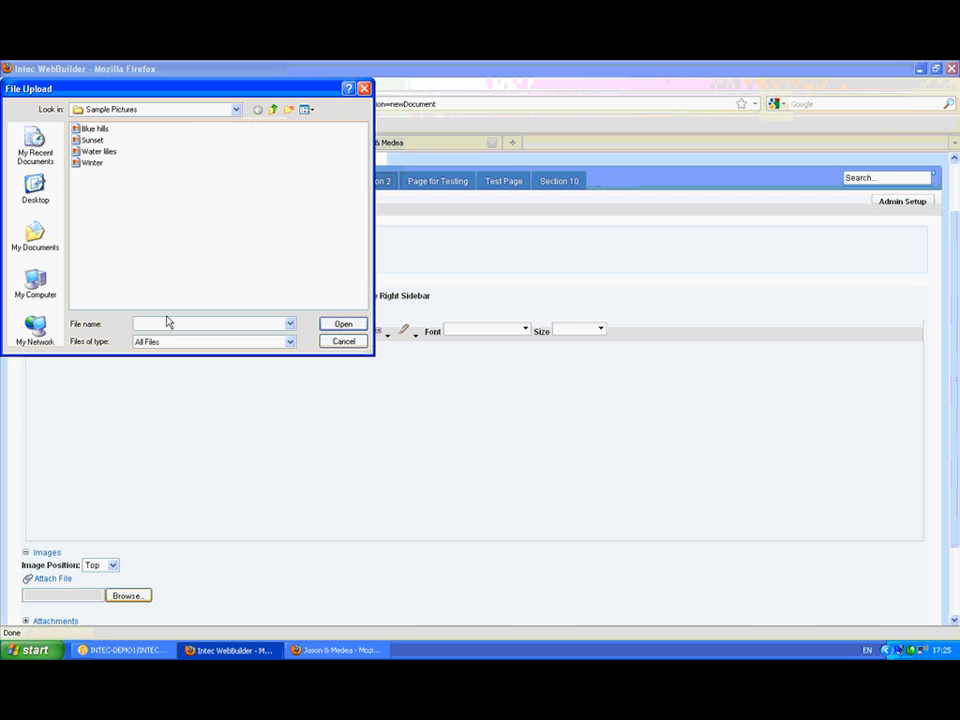
{"action": "left_click", "coordinate": [95, 129]}
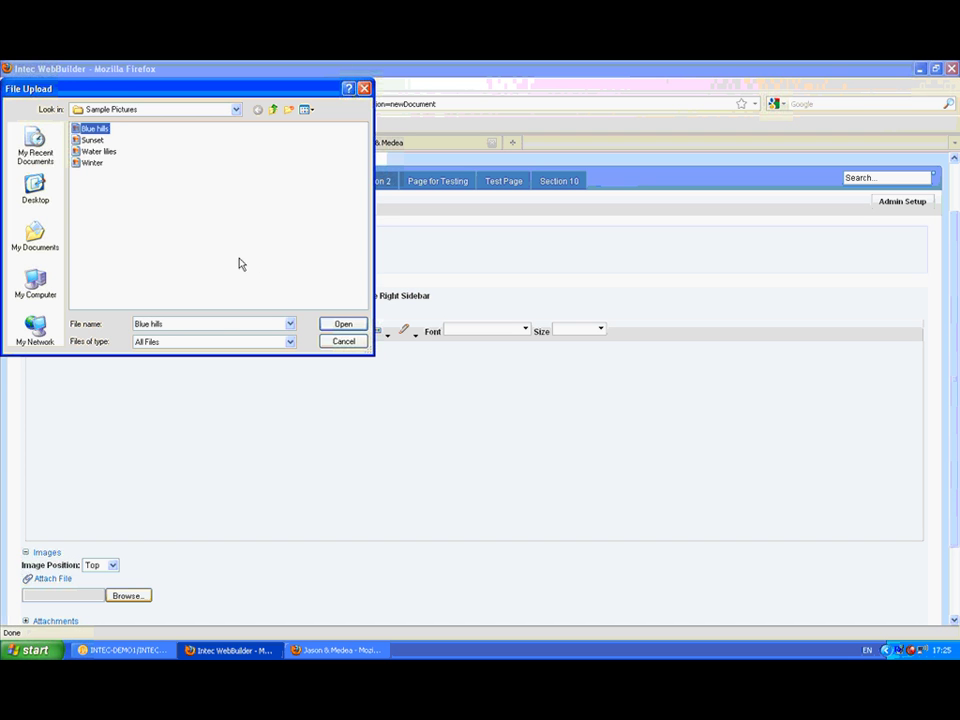
{"action": "left_click", "coordinate": [338, 325]}
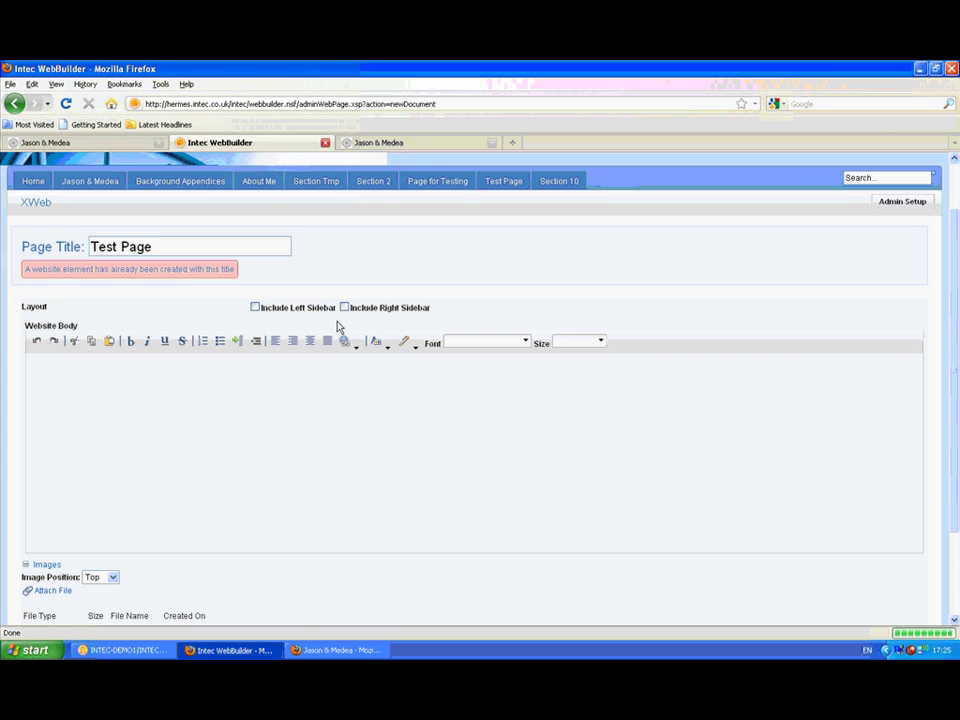
- Replace the duplicate title 'Test Page' with 'Page for Testing 2'
{"action": "left_click", "coordinate": [157, 245]}
{"action": "left_click_drag", "start_coordinate": [157, 245], "coordinate": [89, 246]}
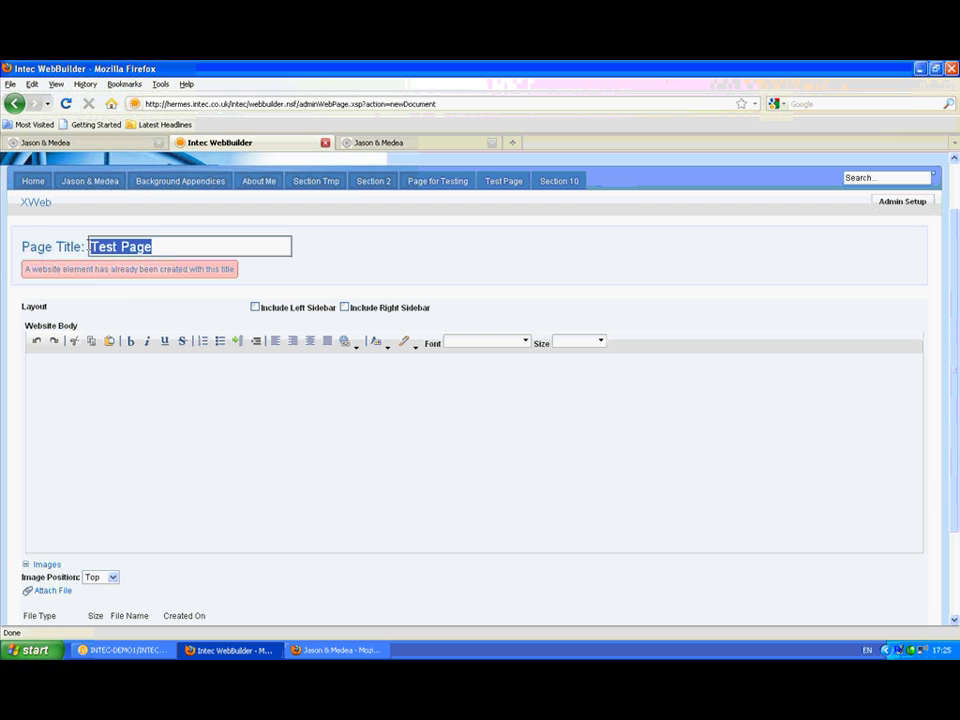
{"action": "type", "text": "Page for T"}
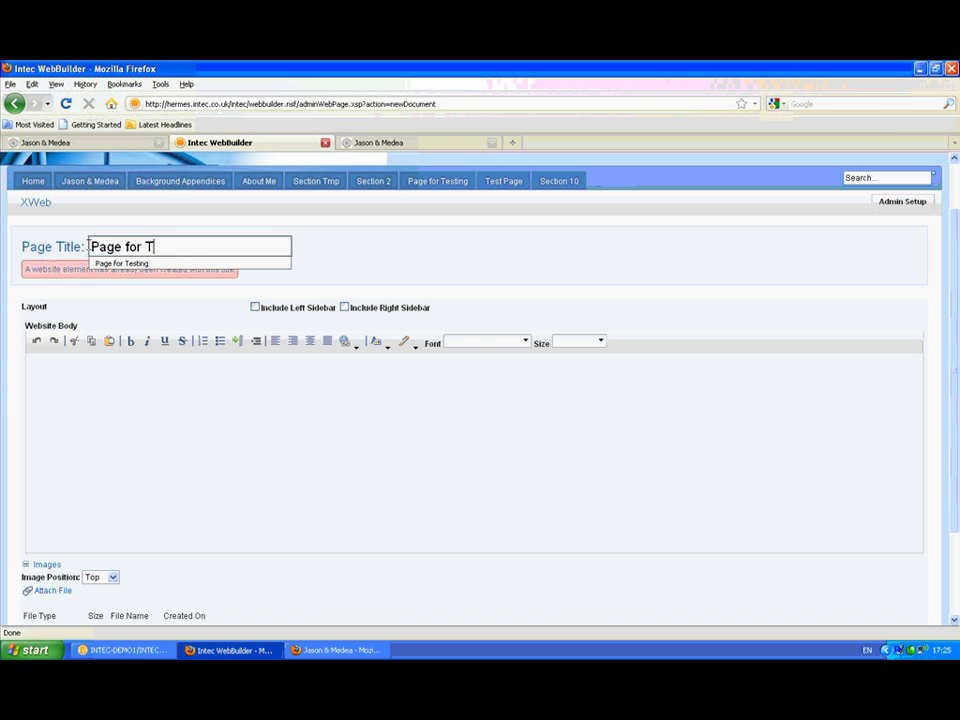
{"action": "type", "text": "esting 2"}
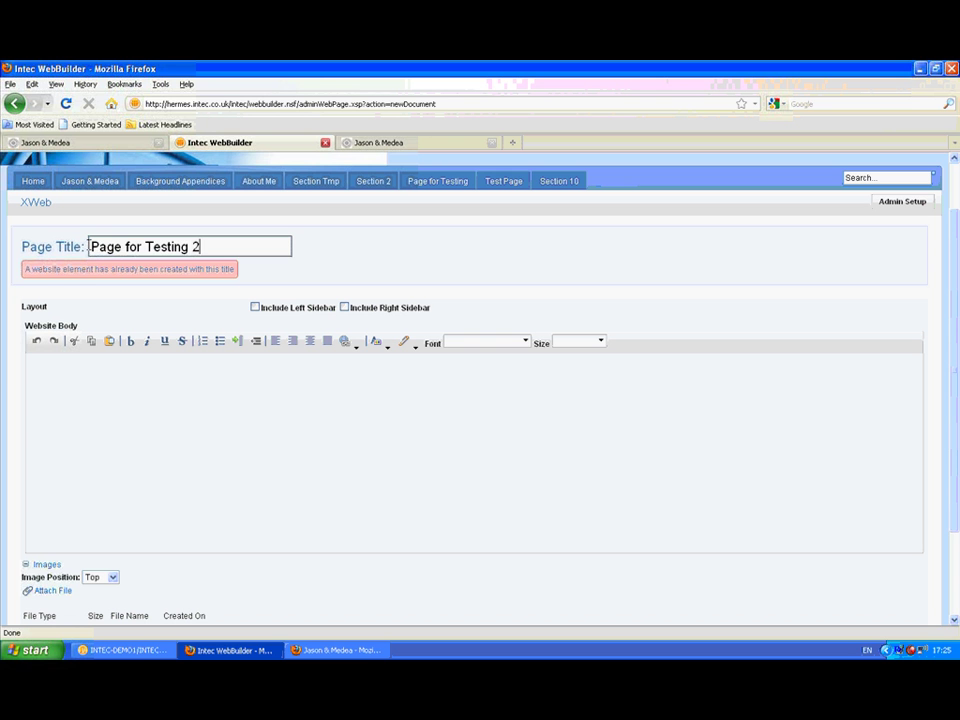
{"action": "left_click", "coordinate": [176, 281]}
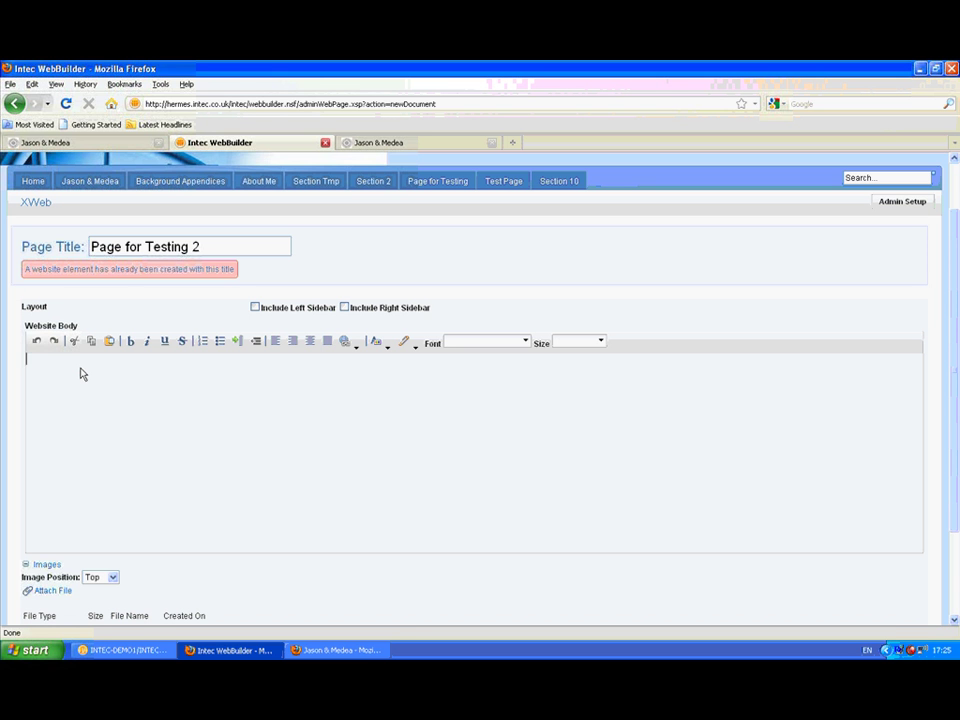
- Type 'Text can be entered in bold' with the word bold in bold
{"action": "type", "text": "Text can be entered in bold"}
{"action": "key", "text": "ctrl+shift+Left"}
{"action": "left_click", "coordinate": [129, 341]}
{"action": "key", "text": "Right"}
{"action": "key", "text": "ctrl+b"}
- Add 'or using shortcuts to make it bold' with shortcuts bold, then a line 'We can add a link'
{"action": "type", "text": "or using shortcuts"}
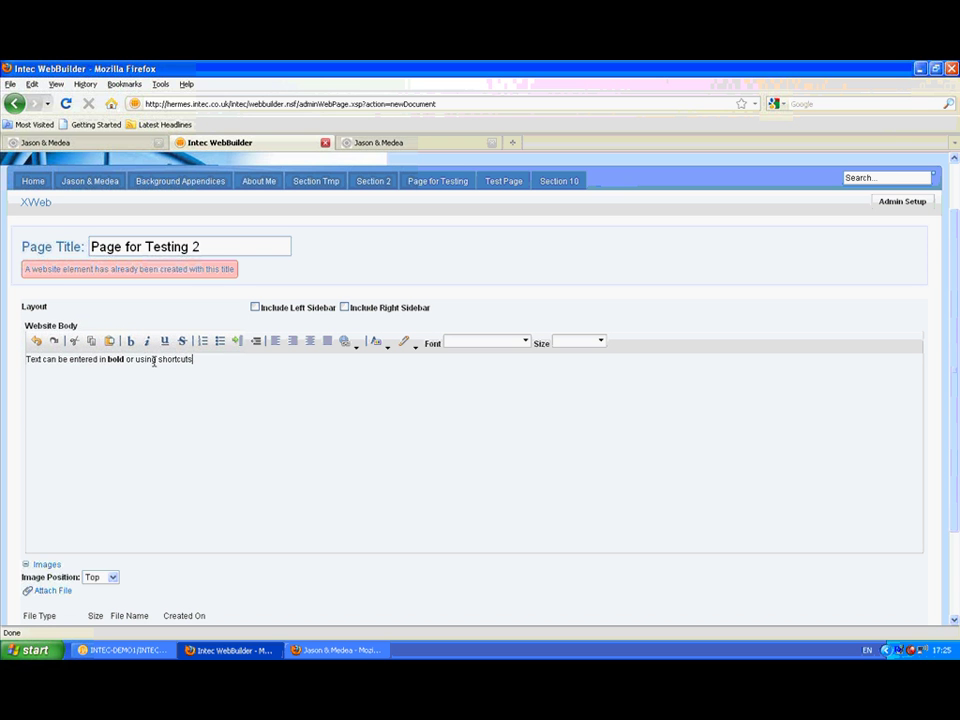
{"action": "key", "text": "ctrl+shift+Left"}
{"action": "key", "text": "ctrl+b"}
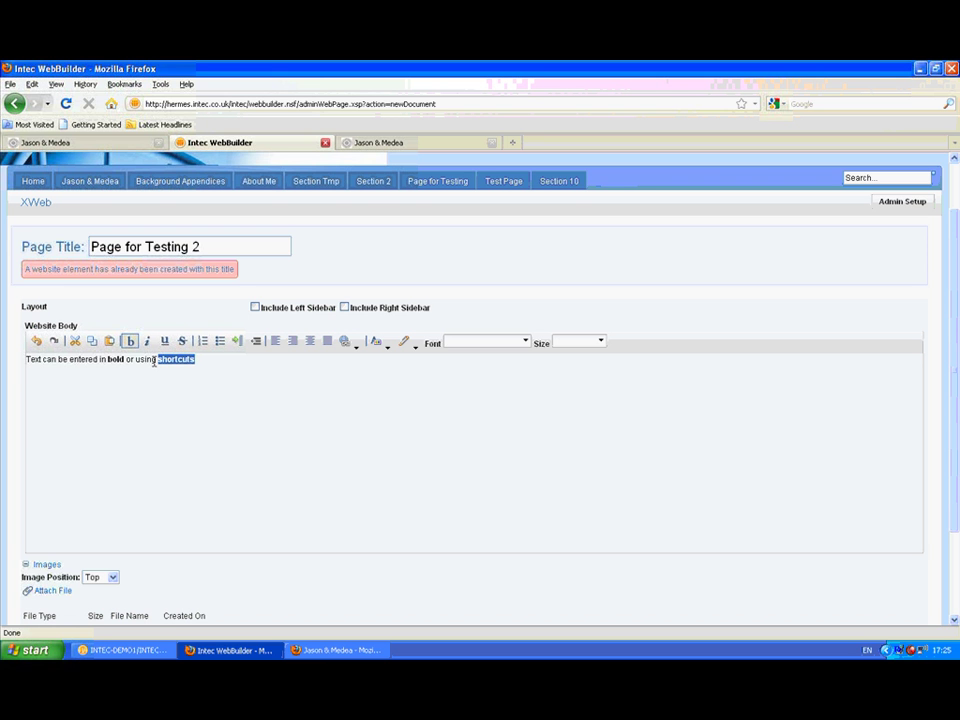
{"action": "left_click", "coordinate": [223, 364]}
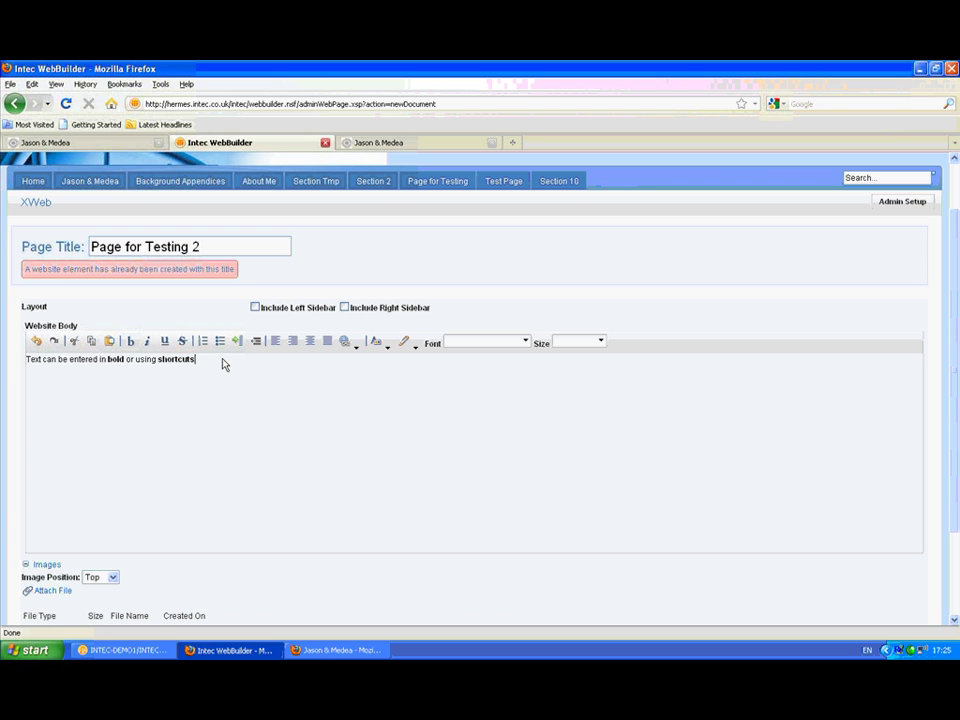
{"action": "type", "text": "to make it bold"}
{"action": "key", "text": "Return"}
{"action": "key", "text": "Return"}
{"action": "type", "text": "We can add a link"}
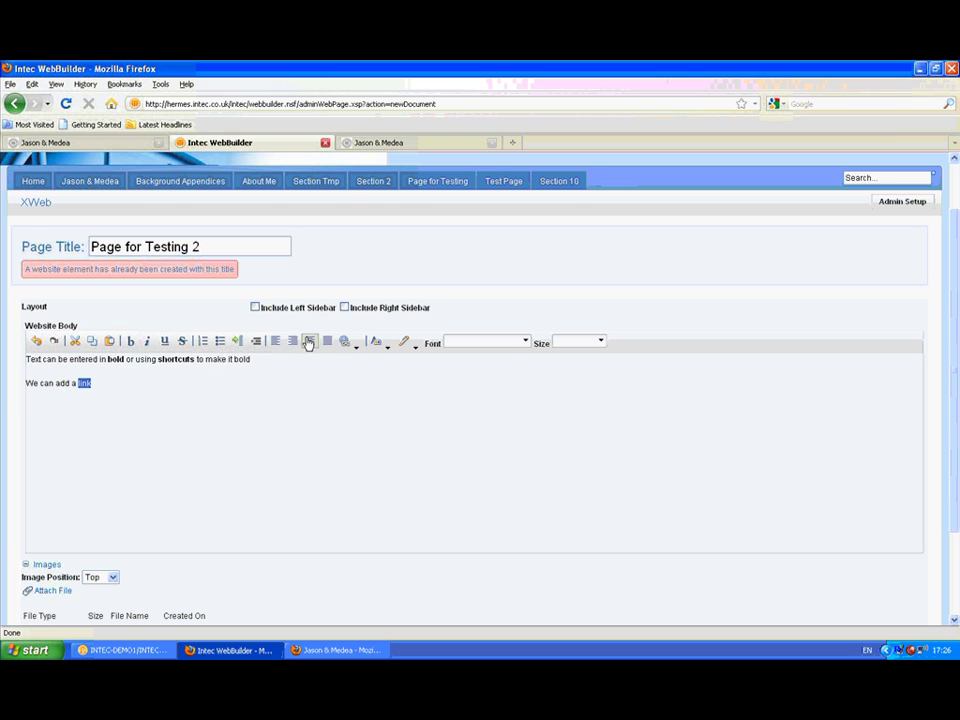
{"action": "left_click", "coordinate": [345, 342]}
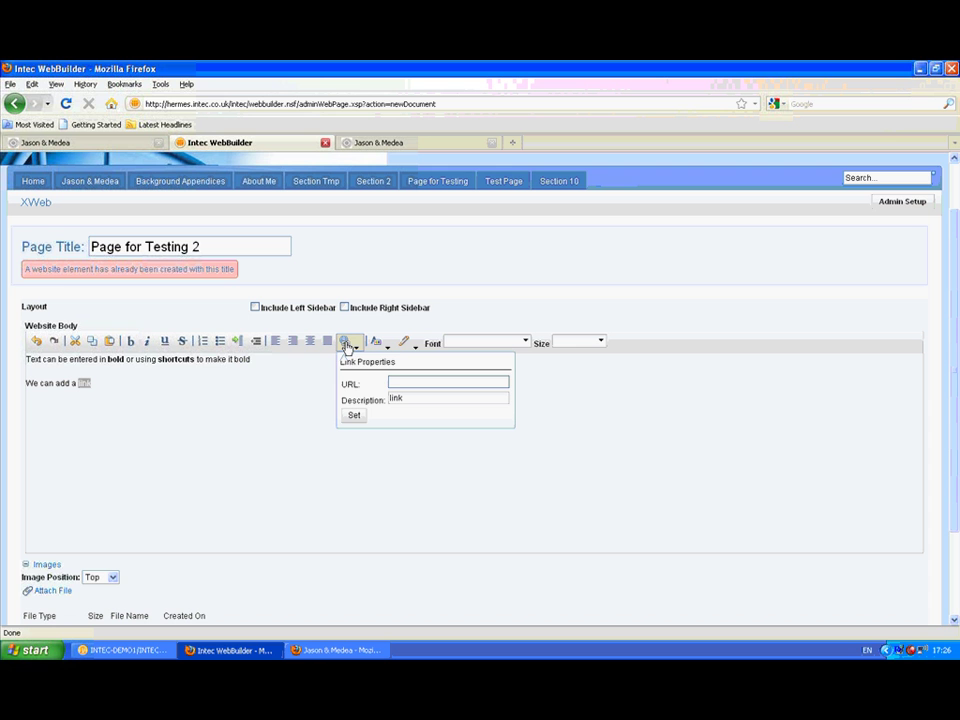
{"action": "type", "text": "http://www.intec.co.uk"}
{"action": "left_click", "coordinate": [354, 416]}
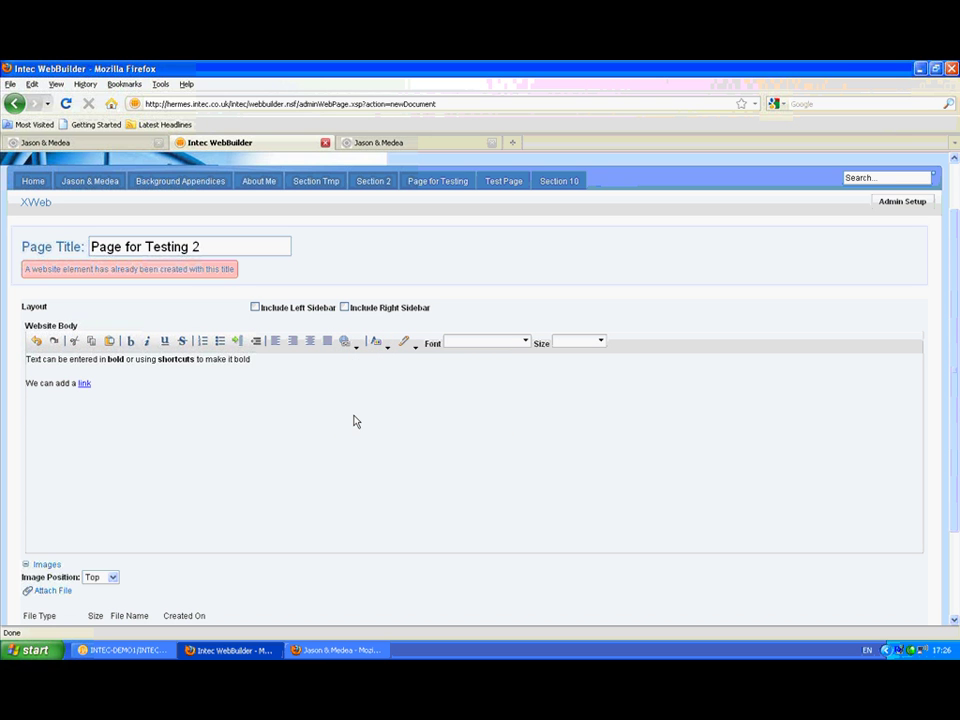
- Add the line 'Font colour can be changed' and colour it blue
{"action": "type", "text": "Font colour can be changed"}
{"action": "key", "text": "shift+Home"}
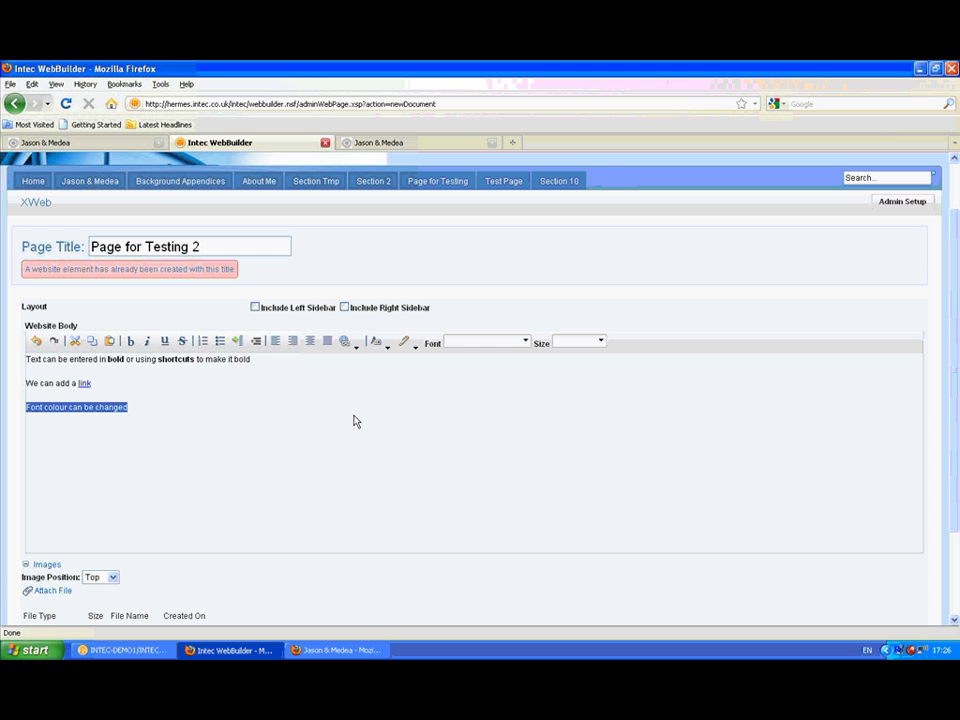
{"action": "left_click", "coordinate": [379, 342]}
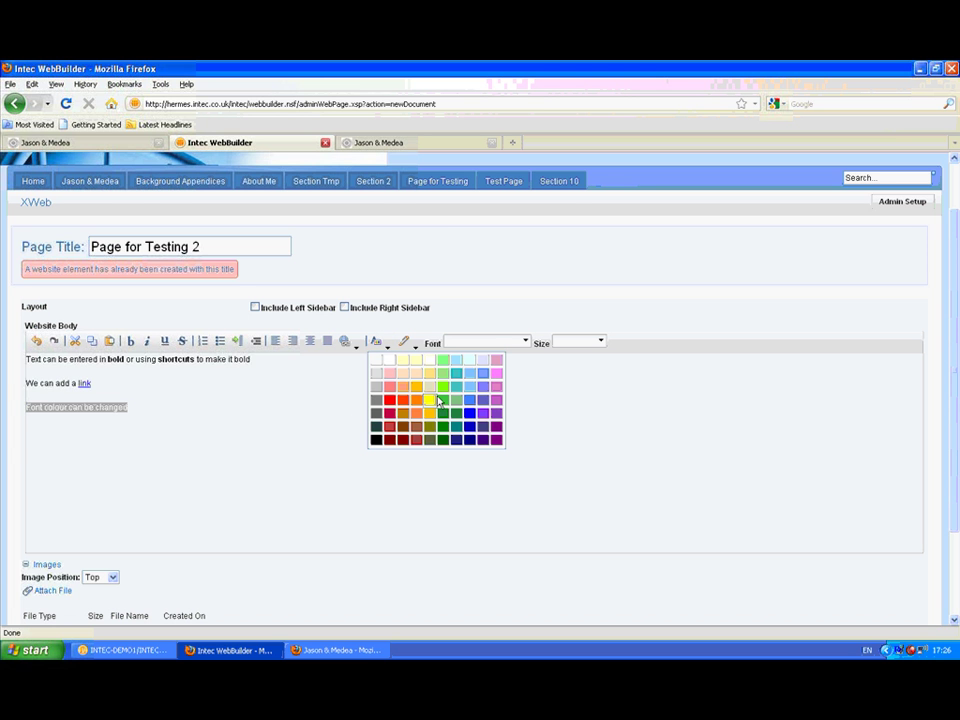
{"action": "left_click", "coordinate": [468, 427]}
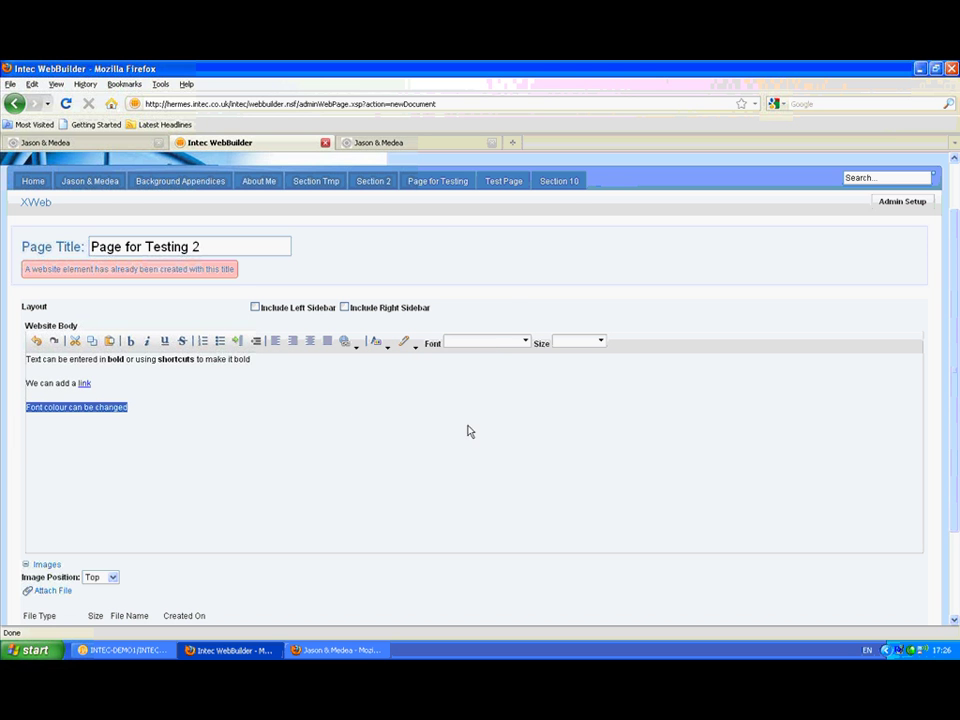
{"action": "left_click", "coordinate": [275, 424]}
- Add a new line explaining ASCII shortcuts, ending with © entered via Alt + 0169
{"action": "key", "text": "Return"}
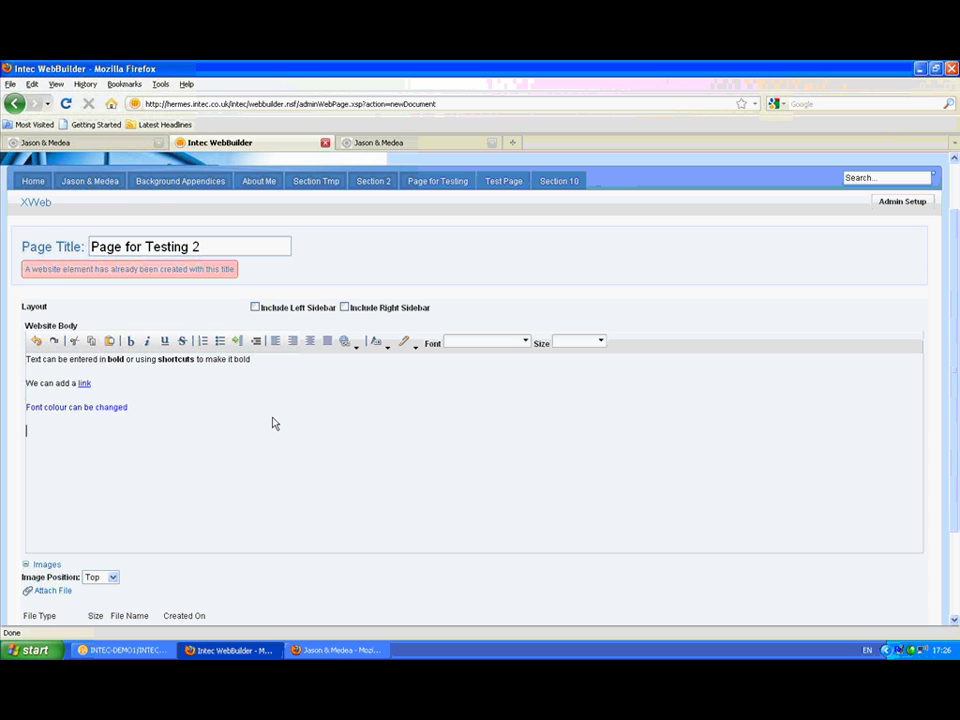
{"action": "type", "text": "Use ascii shortcuts to enter special char"}
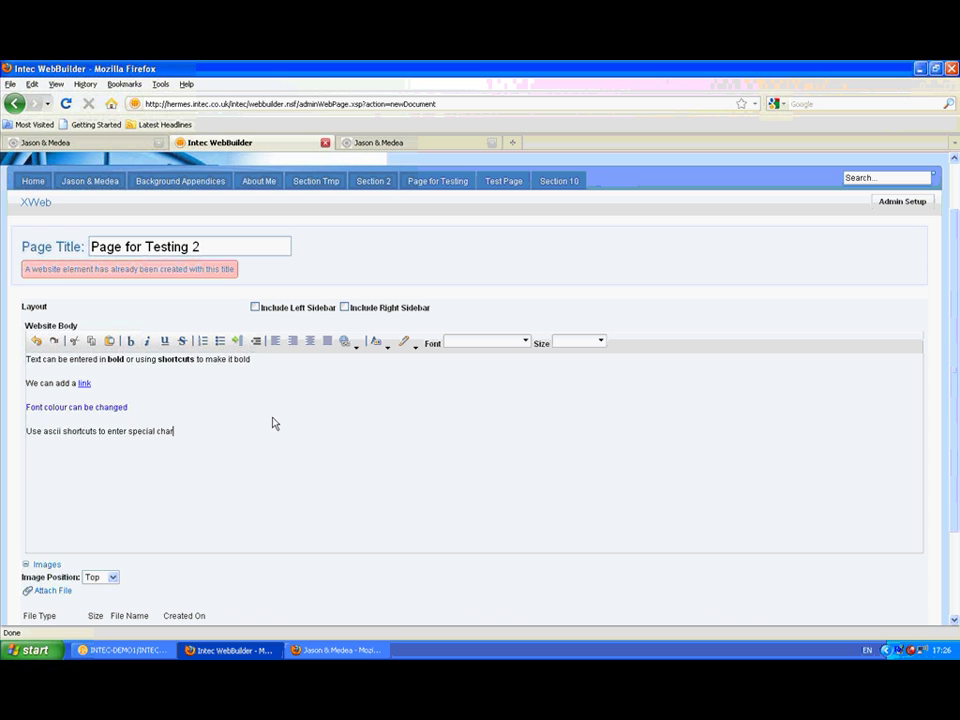
{"action": "type", "text": "acters, so Alt + 0169 (on numpad) ©"}
{"action": "scroll", "coordinate": [353, 575], "scroll_direction": "down", "scroll_amount": 1}
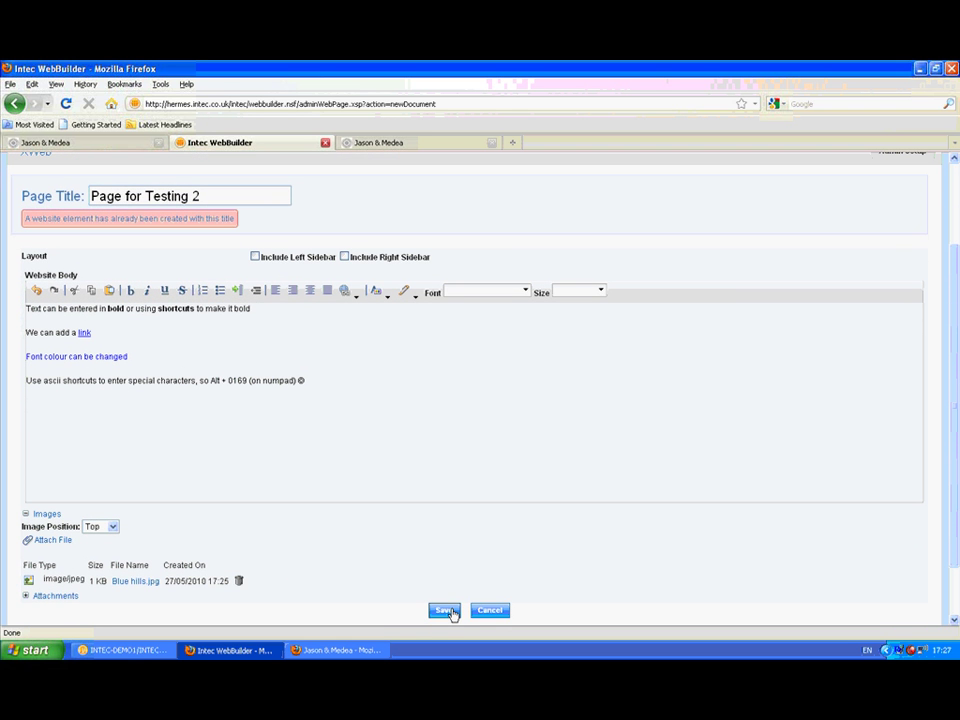
- Save the new page
{"action": "left_click", "coordinate": [451, 612]}
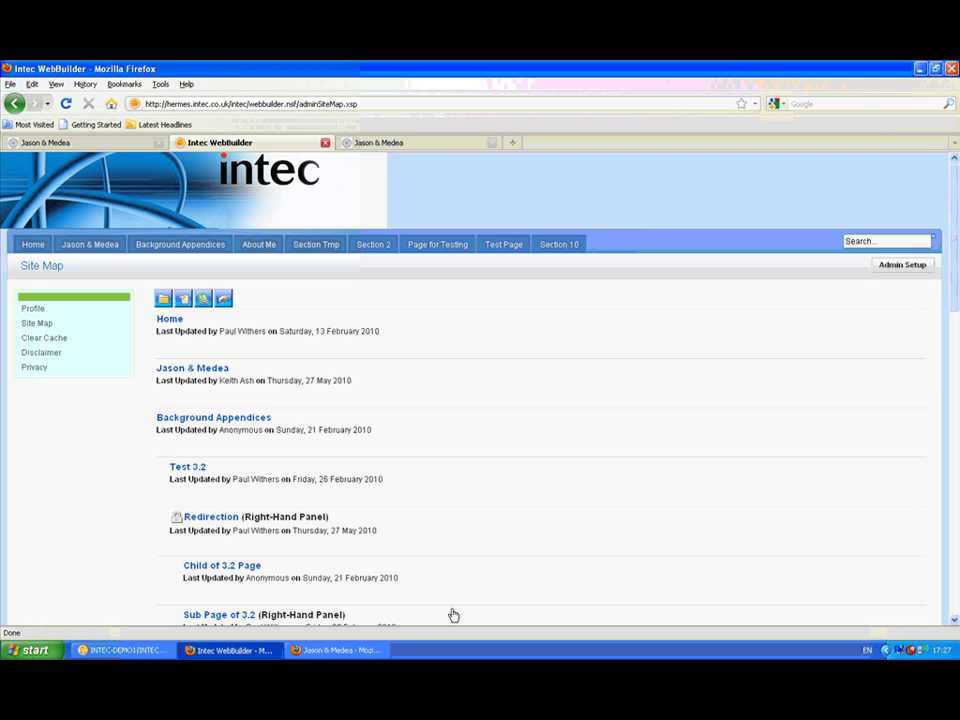
{"action": "left_click", "coordinate": [954, 606]}
{"action": "left_click", "coordinate": [954, 606]}
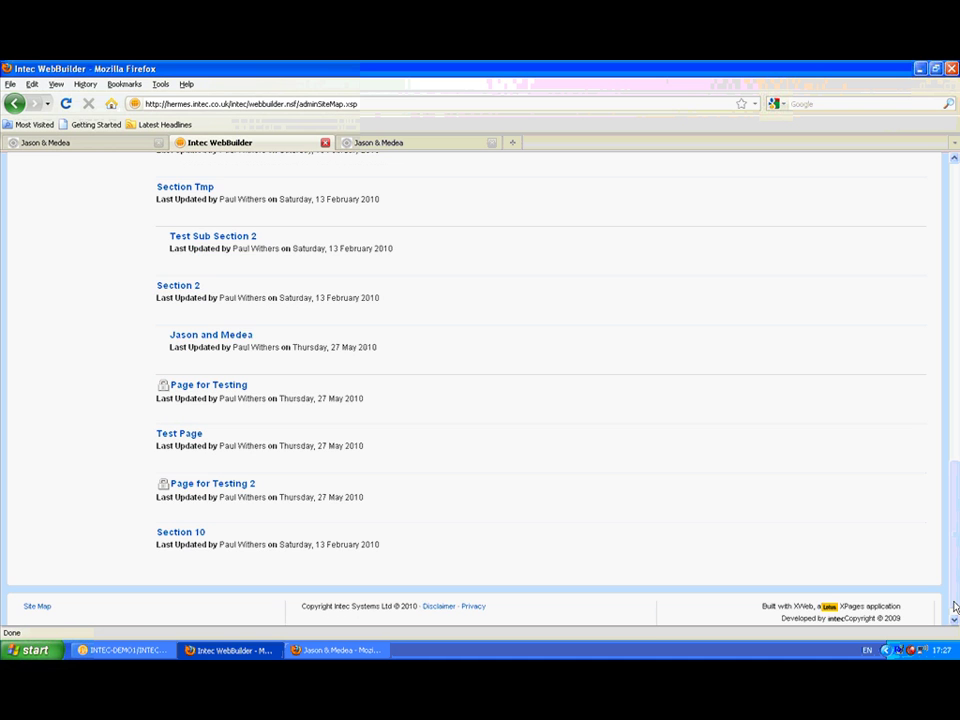
- View Page for Testing 2 with its Blue hills landscape picture and text
{"action": "left_click", "coordinate": [247, 485]}
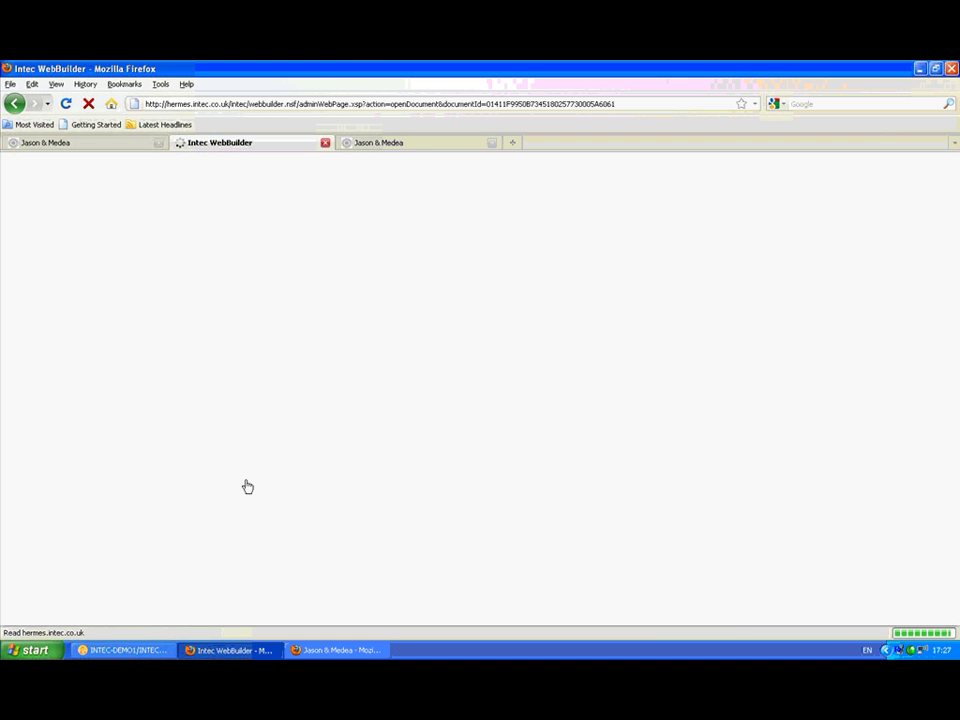
{"action": "scroll", "coordinate": [247, 487], "scroll_direction": "down", "scroll_amount": 5}
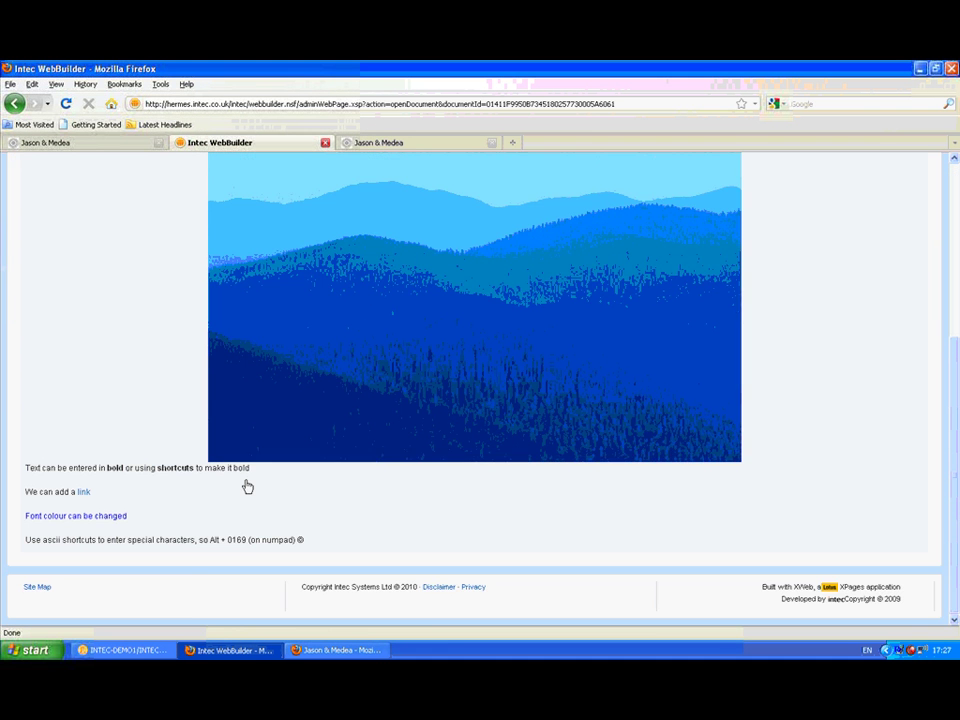
{"action": "scroll", "coordinate": [247, 486], "scroll_direction": "up", "scroll_amount": 5}
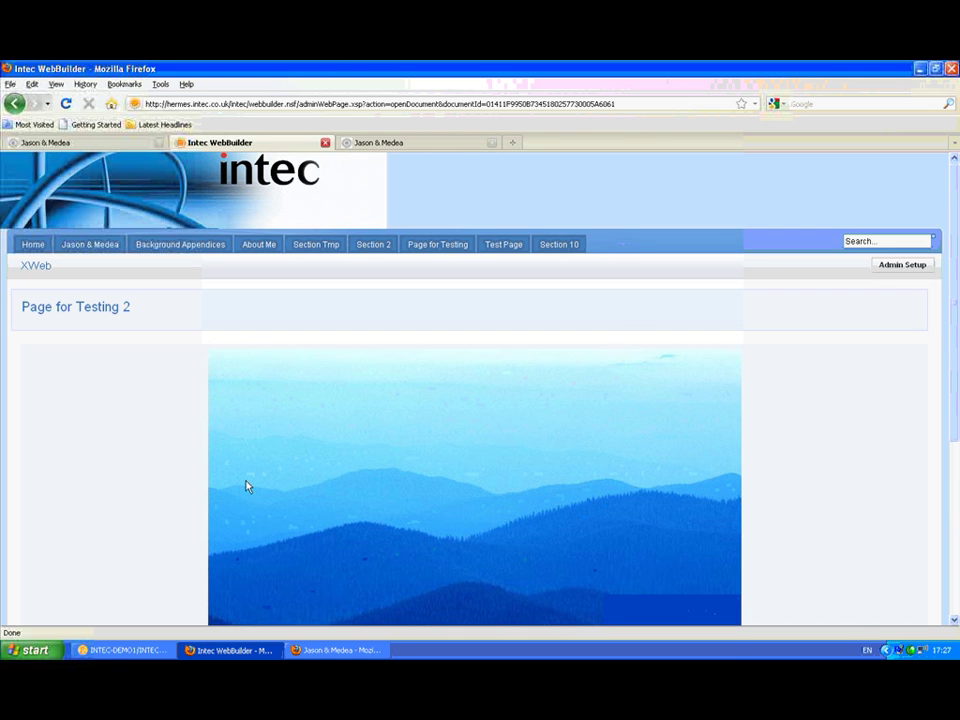
- Publish Page for Testing 2 from the Admin Setup site map
{"action": "left_click", "coordinate": [892, 268]}
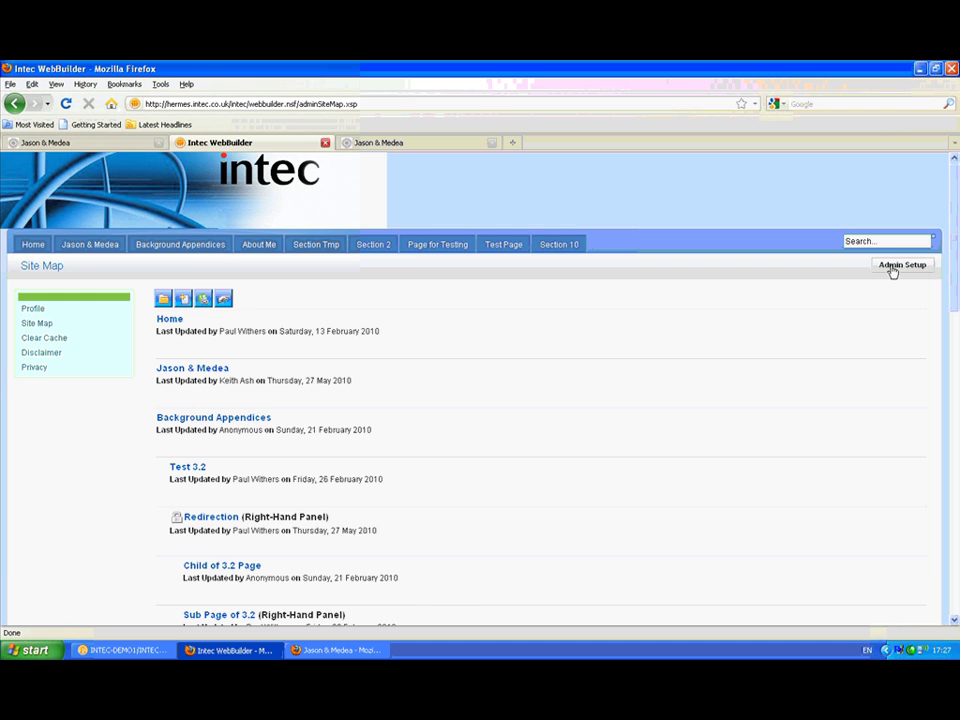
{"action": "scroll", "coordinate": [892, 270], "scroll_direction": "down", "scroll_amount": 10}
{"action": "mouse_move", "coordinate": [251, 463]}
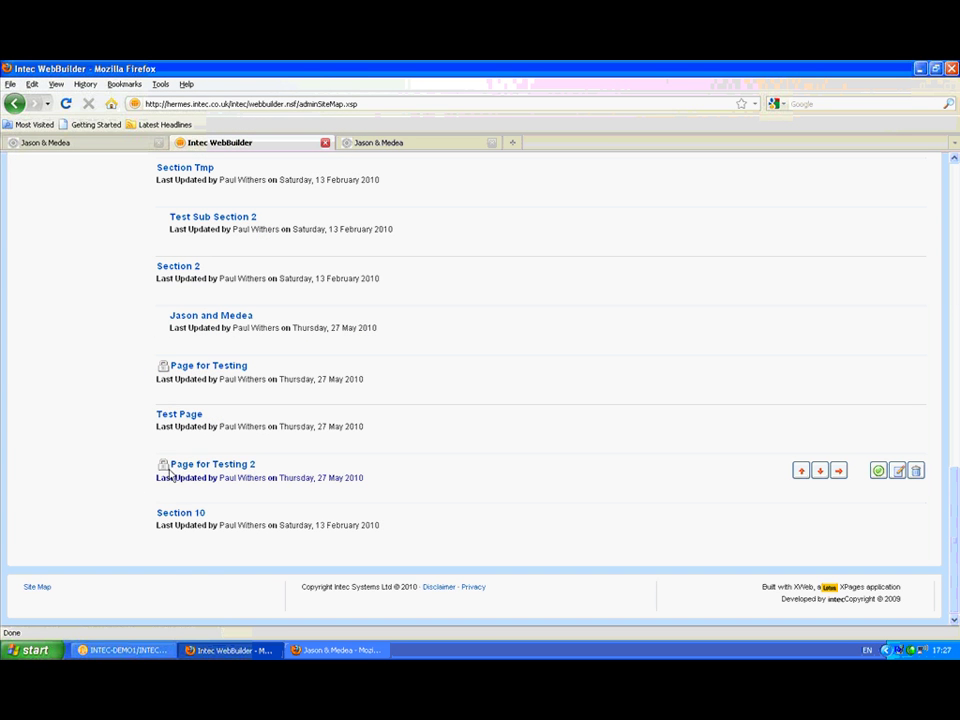
{"action": "left_click", "coordinate": [877, 471]}
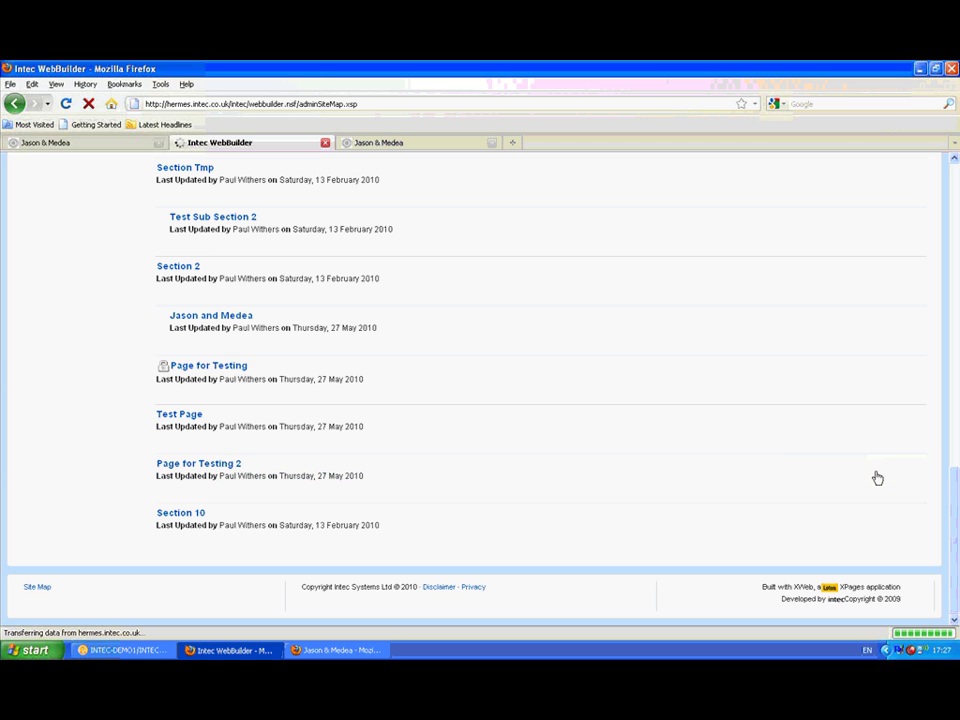
- Start a new external link under Test 3.2
{"action": "mouse_move", "coordinate": [724, 482]}
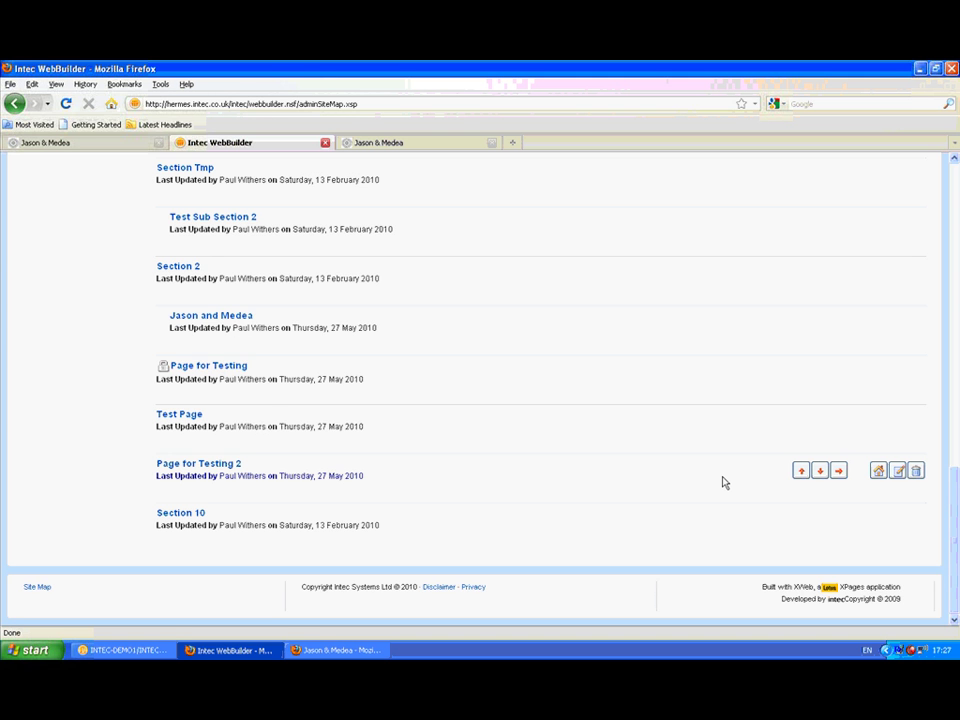
{"action": "scroll", "coordinate": [724, 482], "scroll_direction": "up", "scroll_amount": 15}
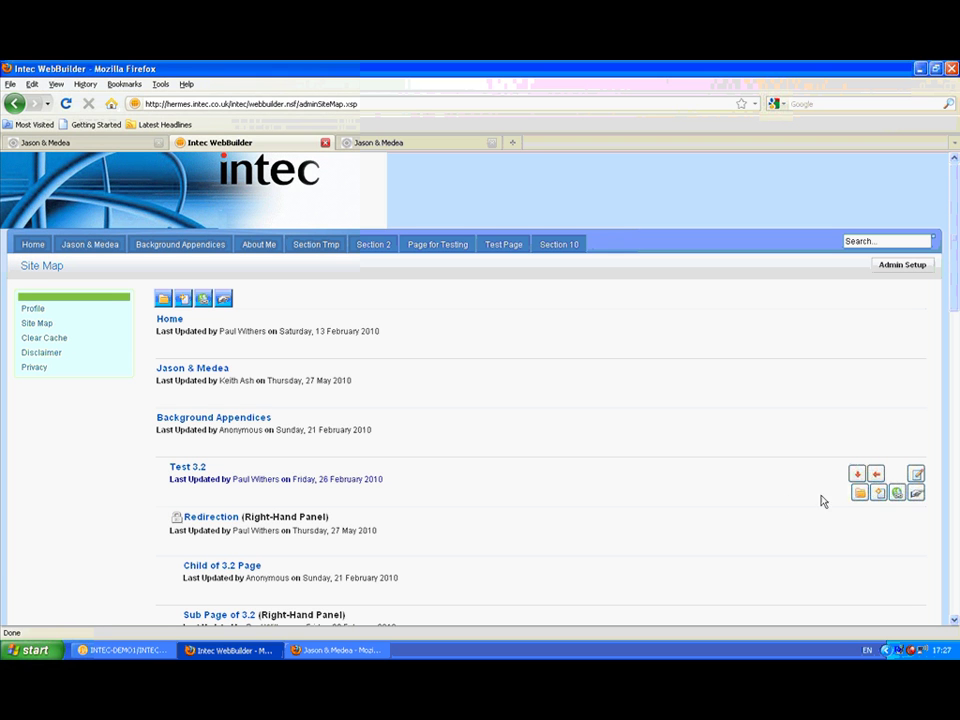
{"action": "left_click", "coordinate": [897, 493]}
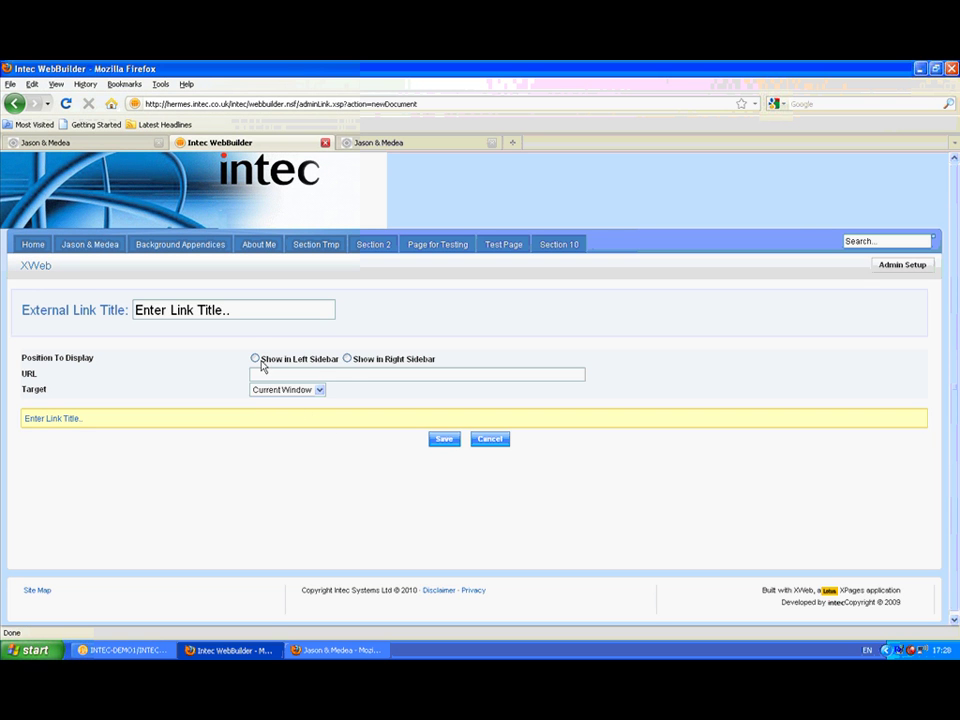
{"action": "left_click", "coordinate": [347, 358]}
{"action": "left_click", "coordinate": [301, 373]}
{"action": "type", "text": "http"}
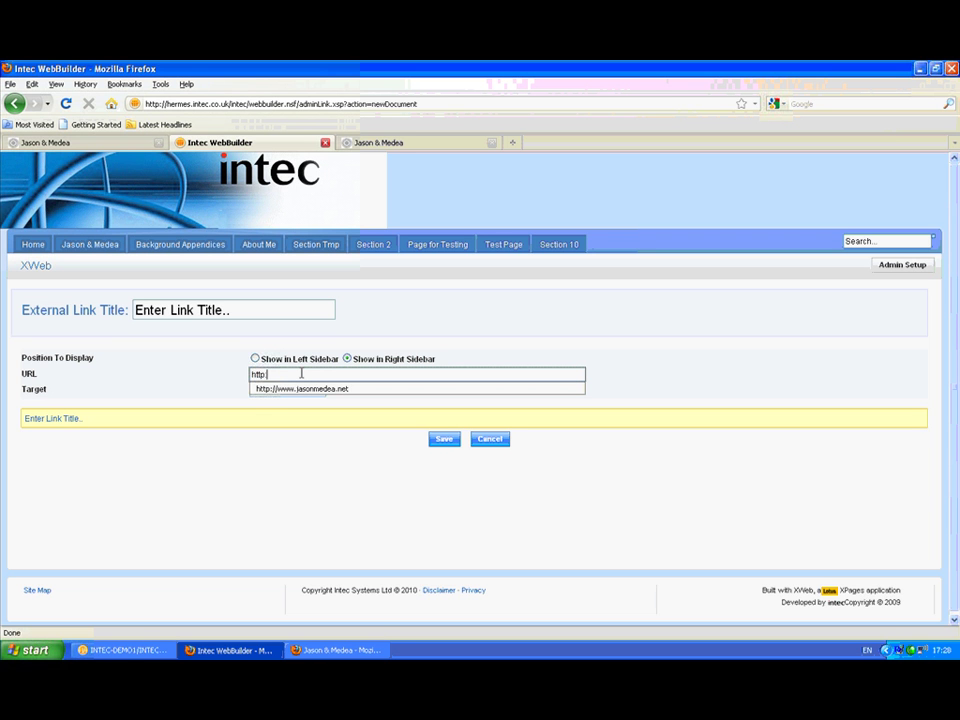
{"action": "key", "text": "Down"}
{"action": "key", "text": "Return"}
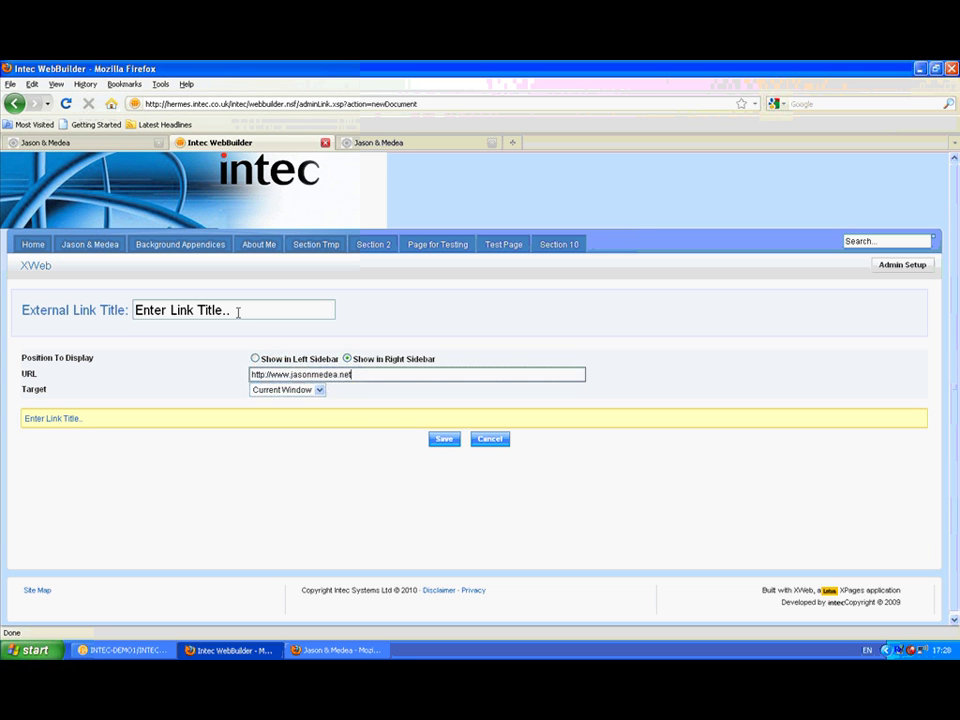
- Title the link 'Link to Jason & Medea' and make it open in a Blank Window
{"action": "left_click", "coordinate": [237, 312]}
{"action": "type", "text": "Link to "}
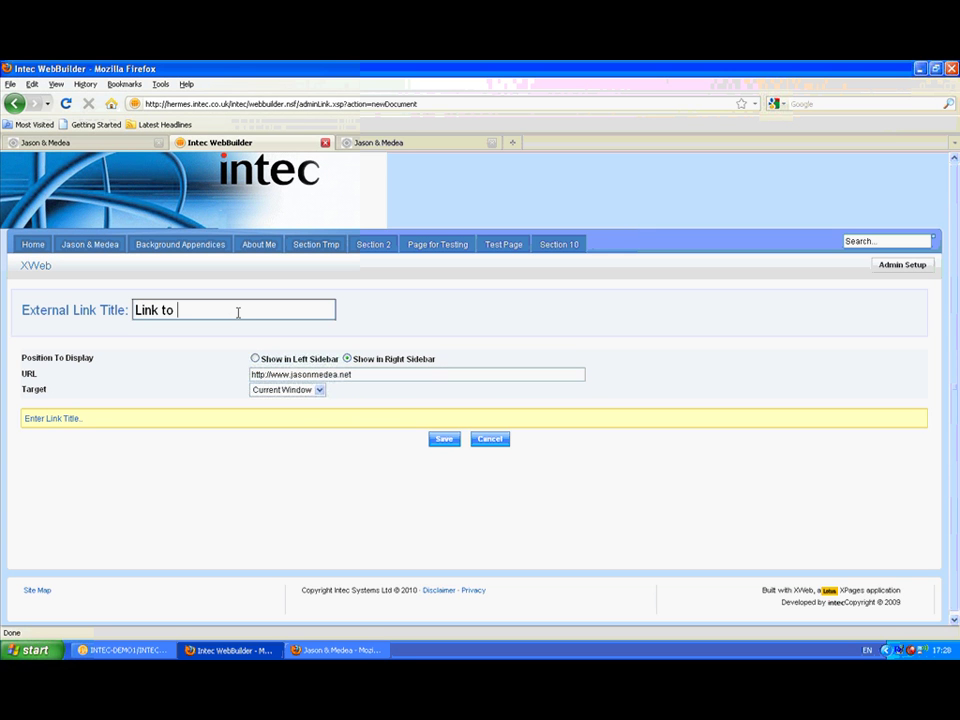
{"action": "type", "text": "Jason & Mede"}
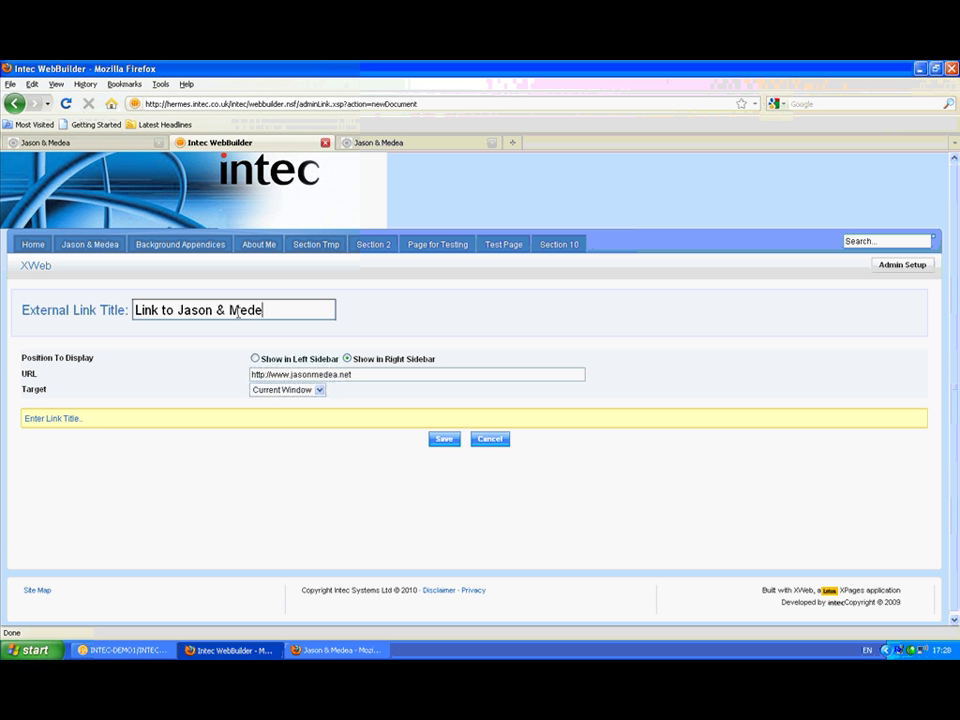
{"action": "type", "text": "a"}
{"action": "left_click", "coordinate": [169, 466]}
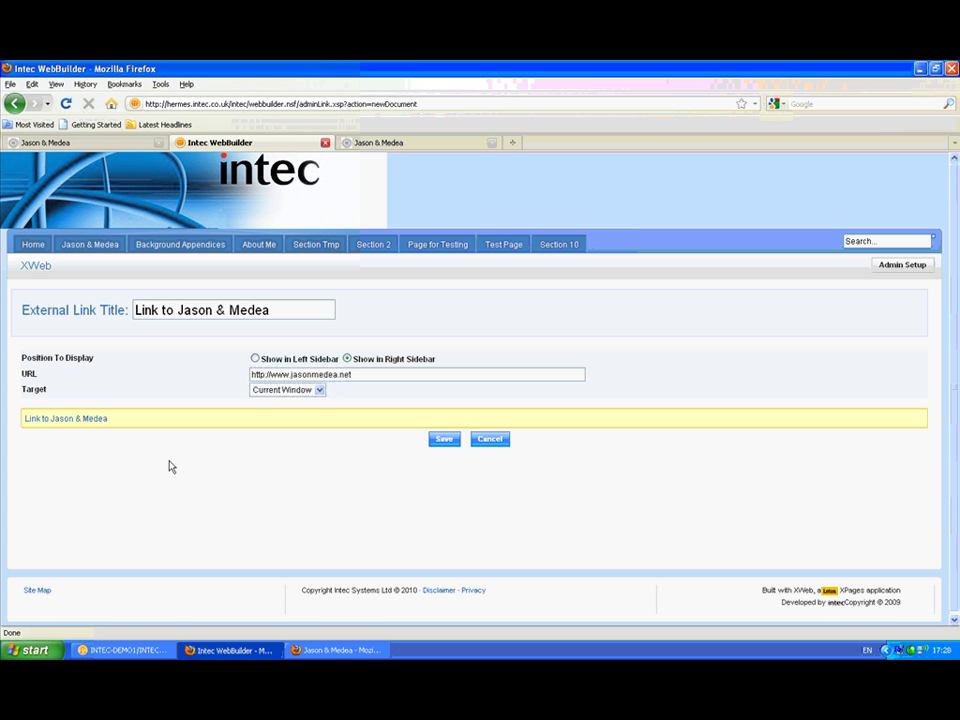
{"action": "left_click", "coordinate": [301, 393]}
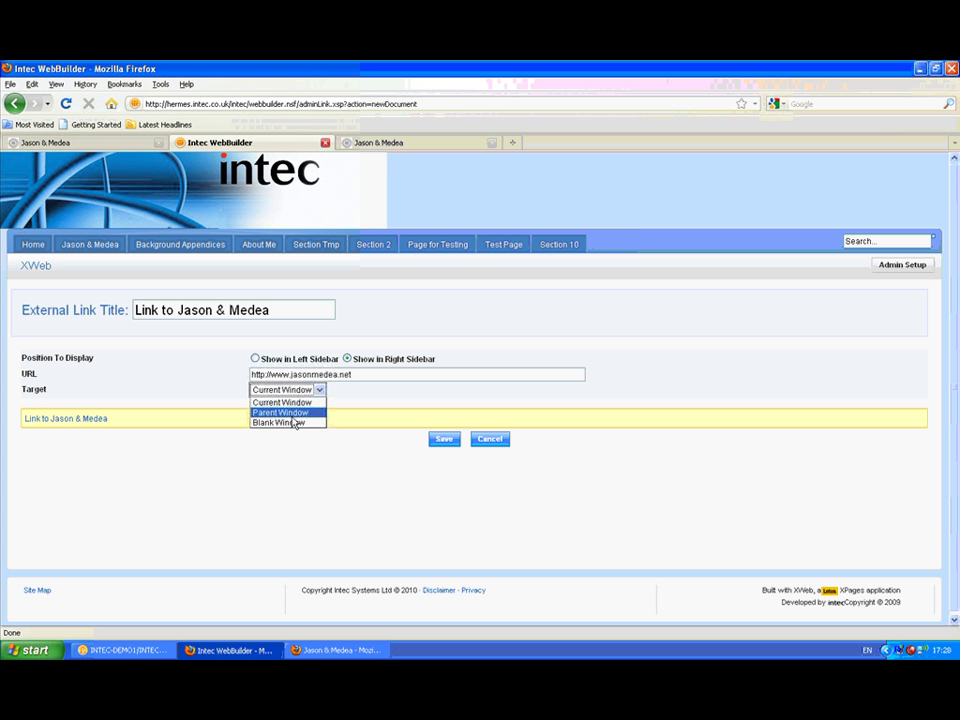
{"action": "left_click", "coordinate": [294, 422]}
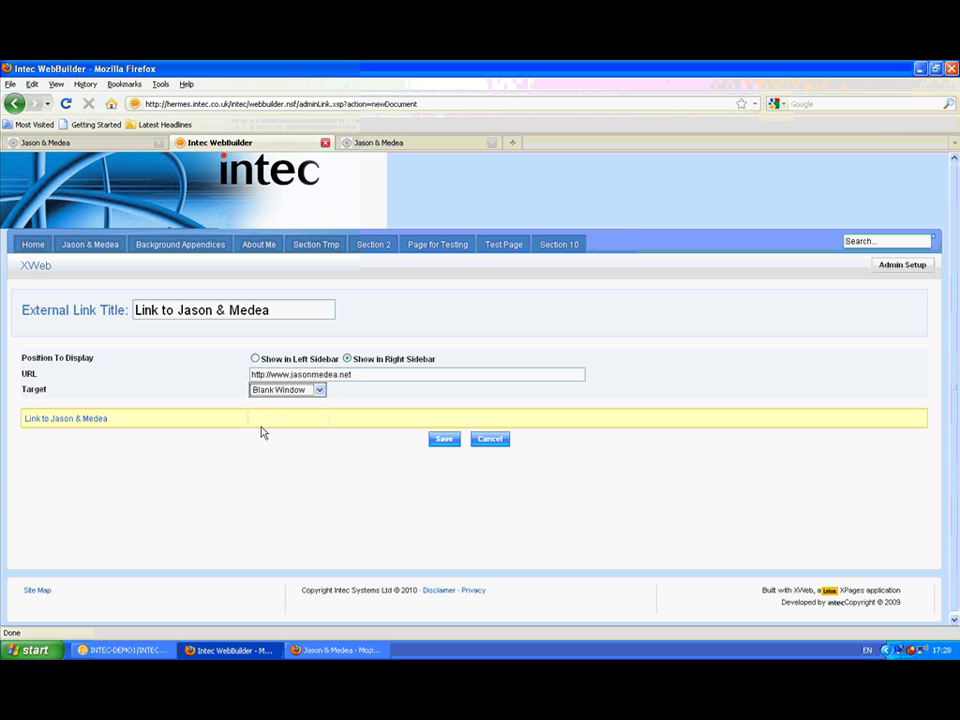
- Test the link to the Jason & Medea site, close that tab, and save the link
{"action": "left_click", "coordinate": [94, 427]}
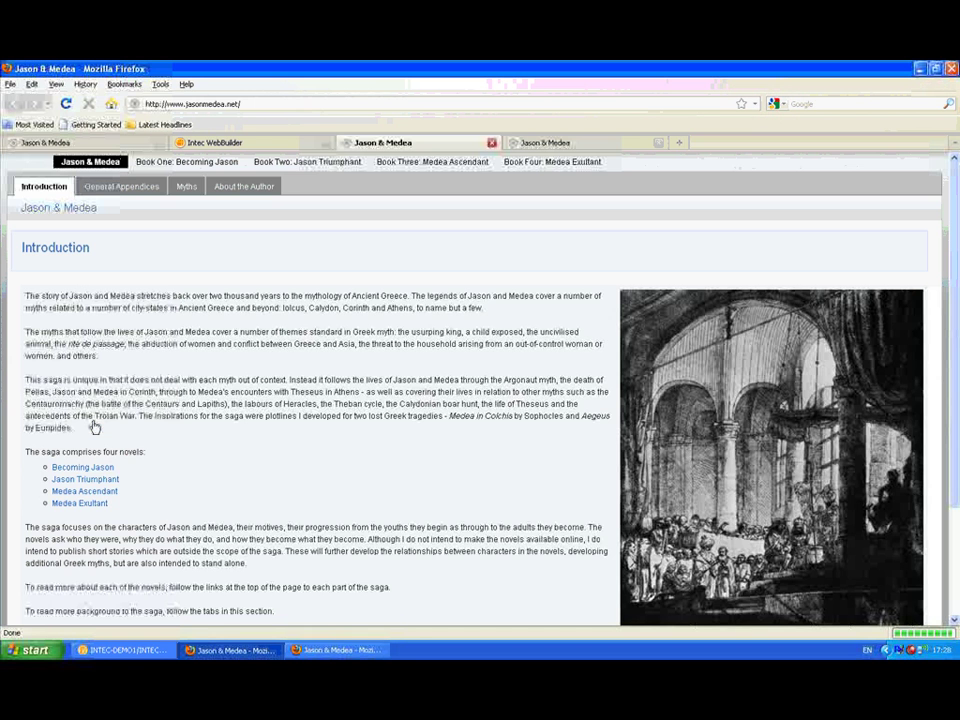
{"action": "left_click", "coordinate": [491, 143]}
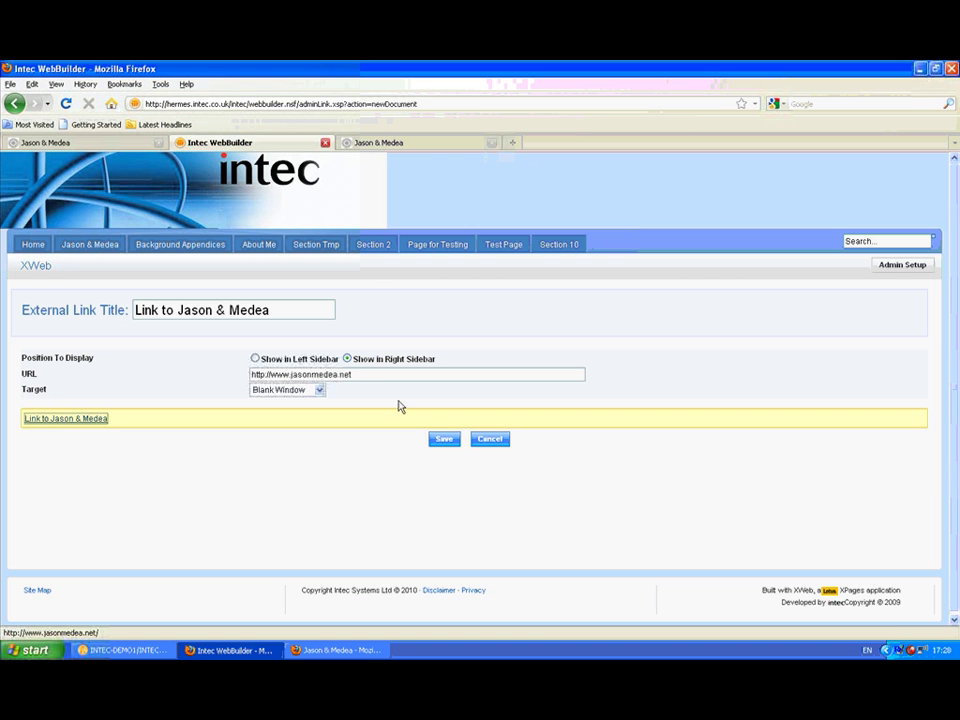
{"action": "left_click", "coordinate": [441, 440]}
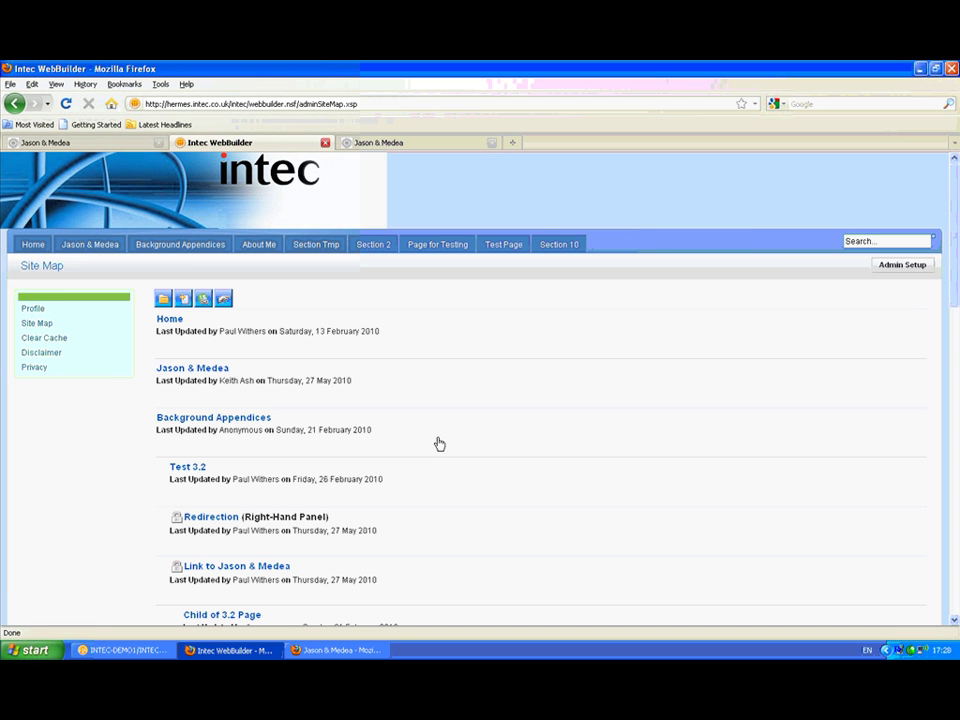
{"action": "mouse_move", "coordinate": [493, 523]}
{"action": "mouse_move", "coordinate": [739, 497]}
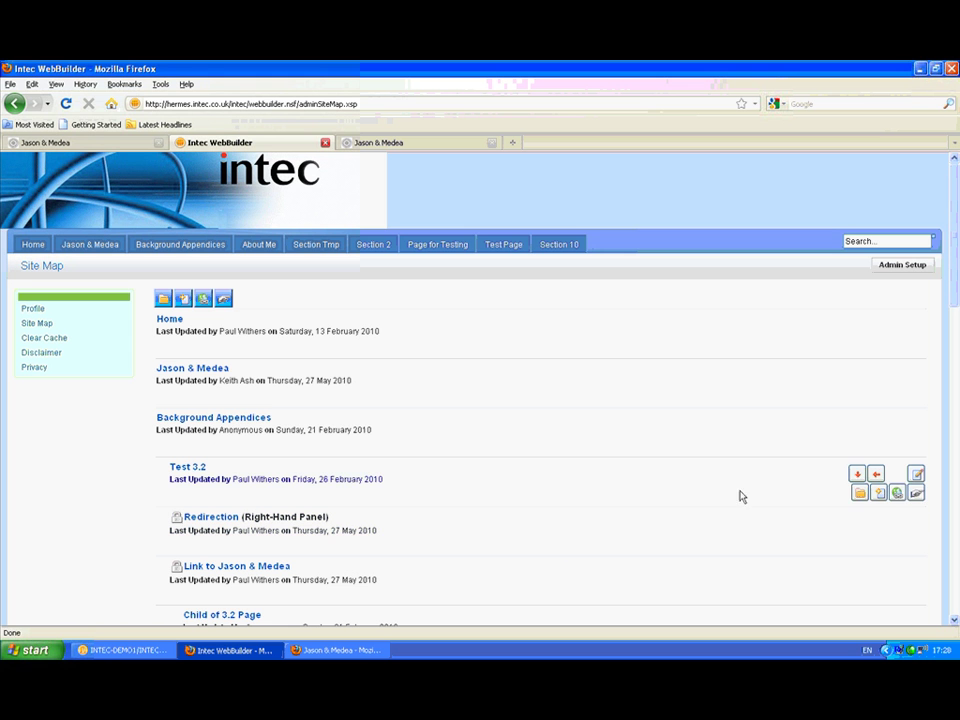
- Start a right-sidebar redirection under Test 3.2 titled 'Test redirection'
{"action": "left_click", "coordinate": [915, 494]}
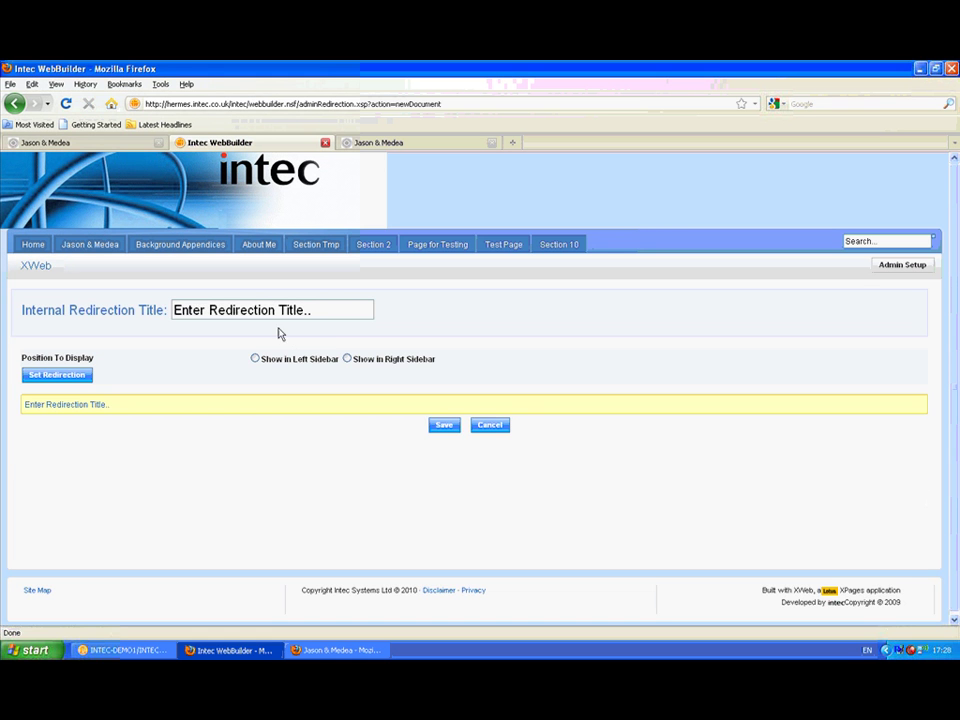
{"action": "left_click", "coordinate": [275, 317]}
{"action": "type", "text": "Test re"}
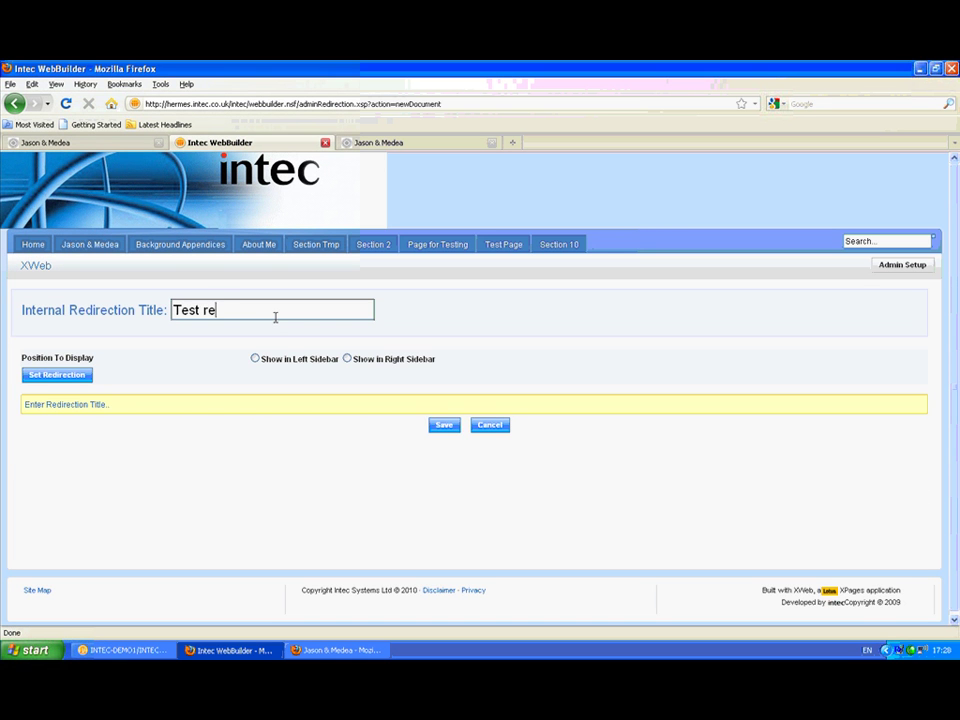
{"action": "type", "text": "direction"}
{"action": "left_click", "coordinate": [347, 359]}
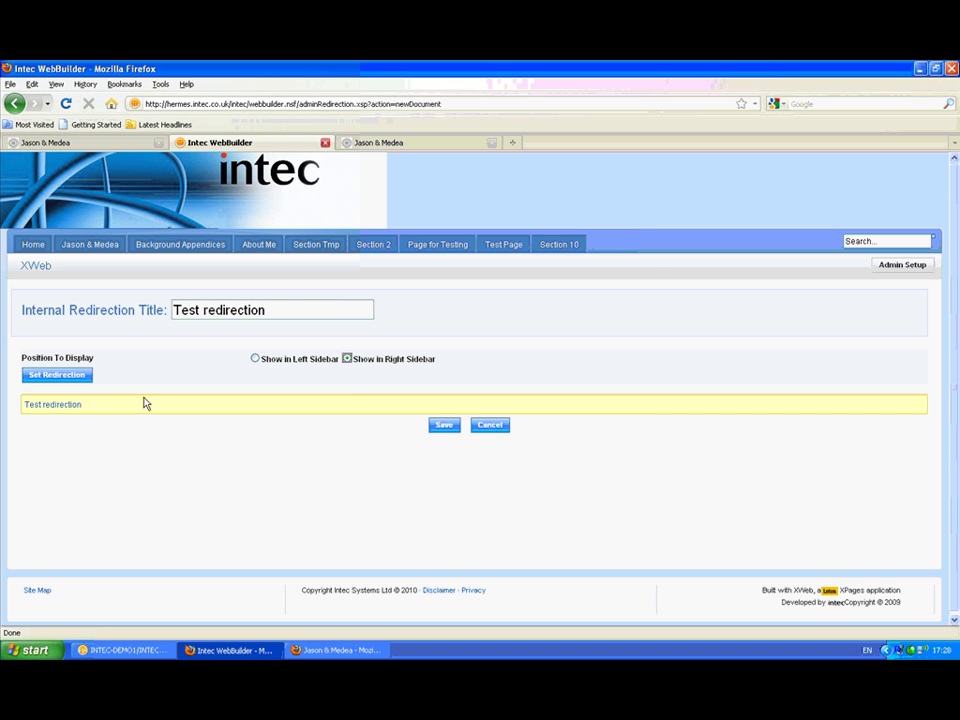
- Point the redirection at Page for Testing 2 and check it in a new tab
{"action": "left_click", "coordinate": [79, 377]}
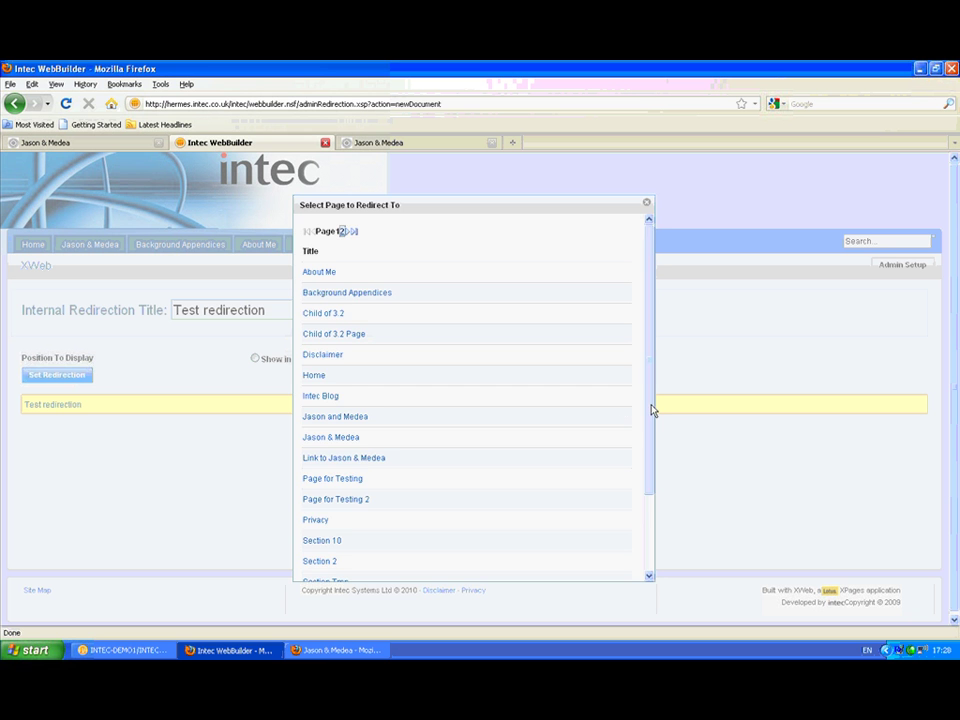
{"action": "left_click_drag", "start_coordinate": [652, 410], "coordinate": [645, 489]}
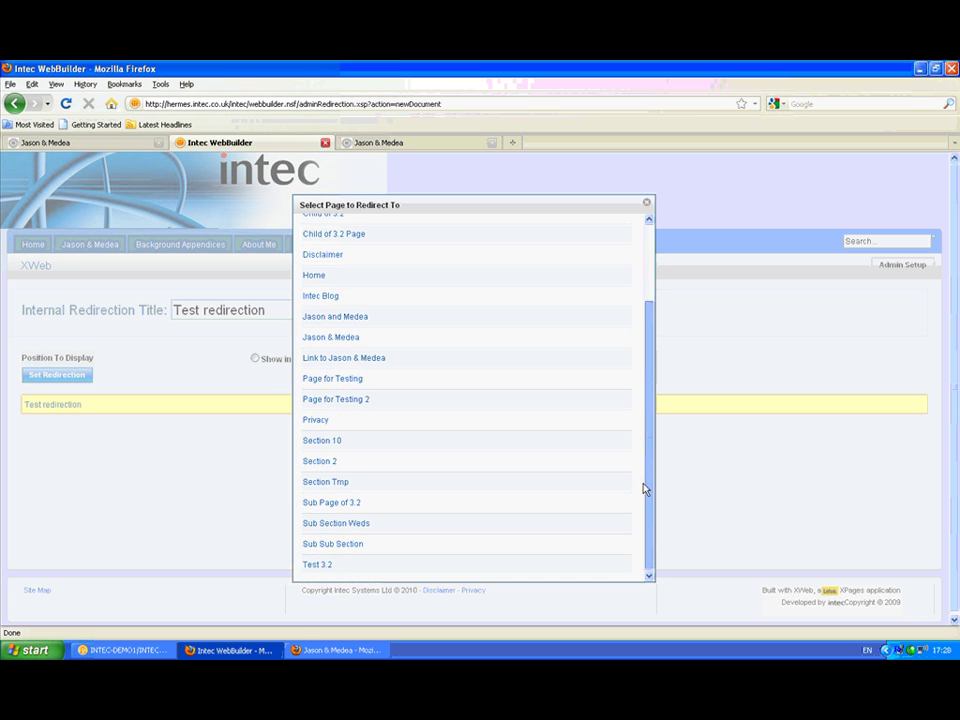
{"action": "left_click", "coordinate": [356, 400]}
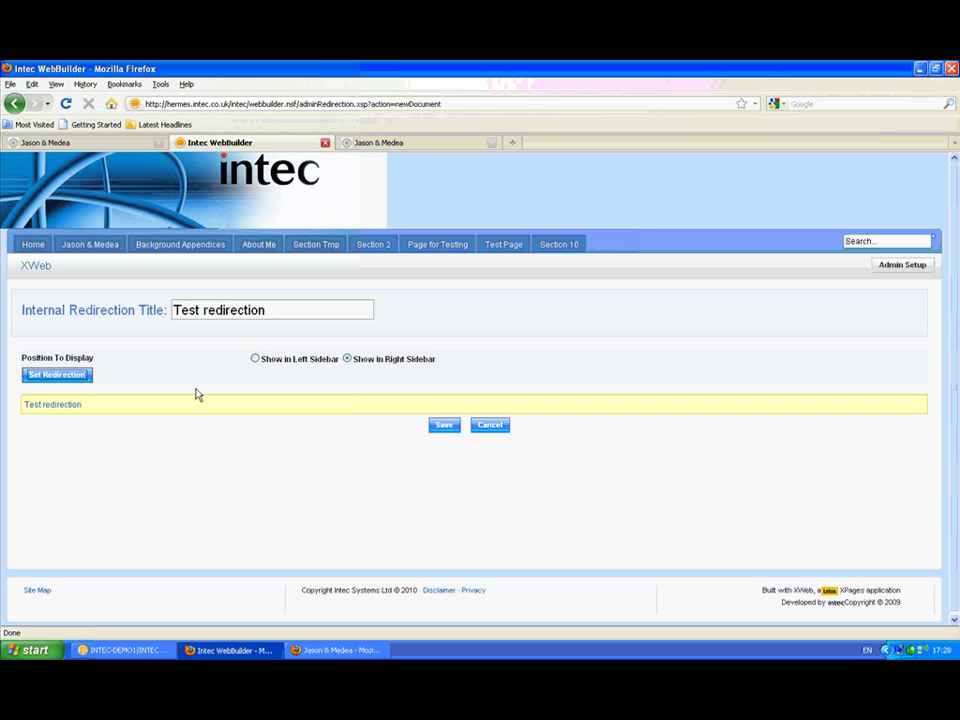
{"action": "key", "text": "ctrl+t"}
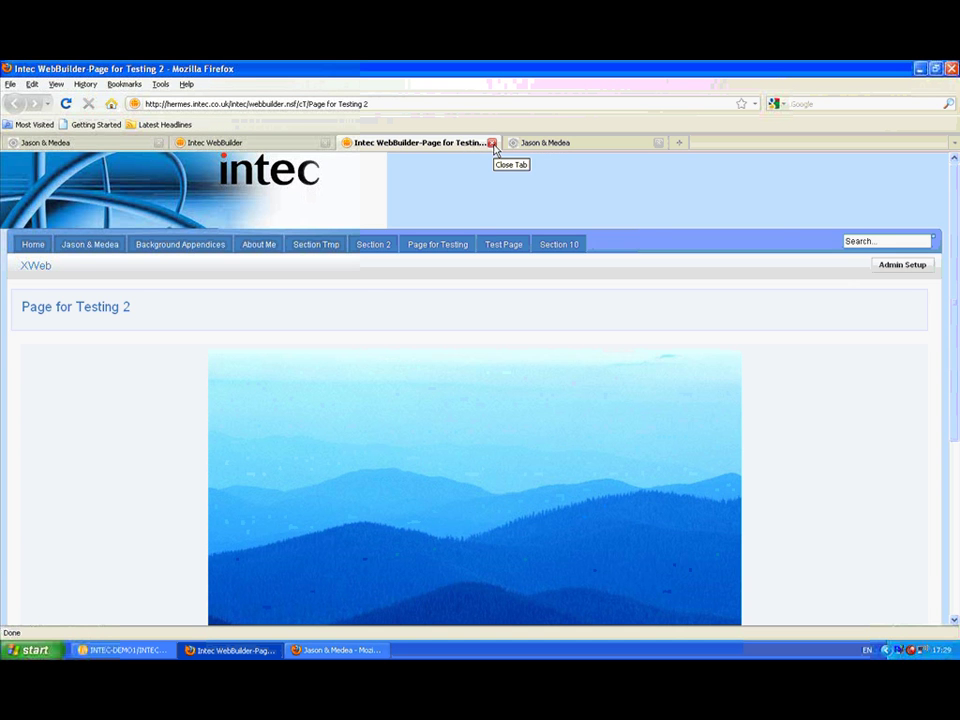
{"action": "left_click", "coordinate": [492, 143]}
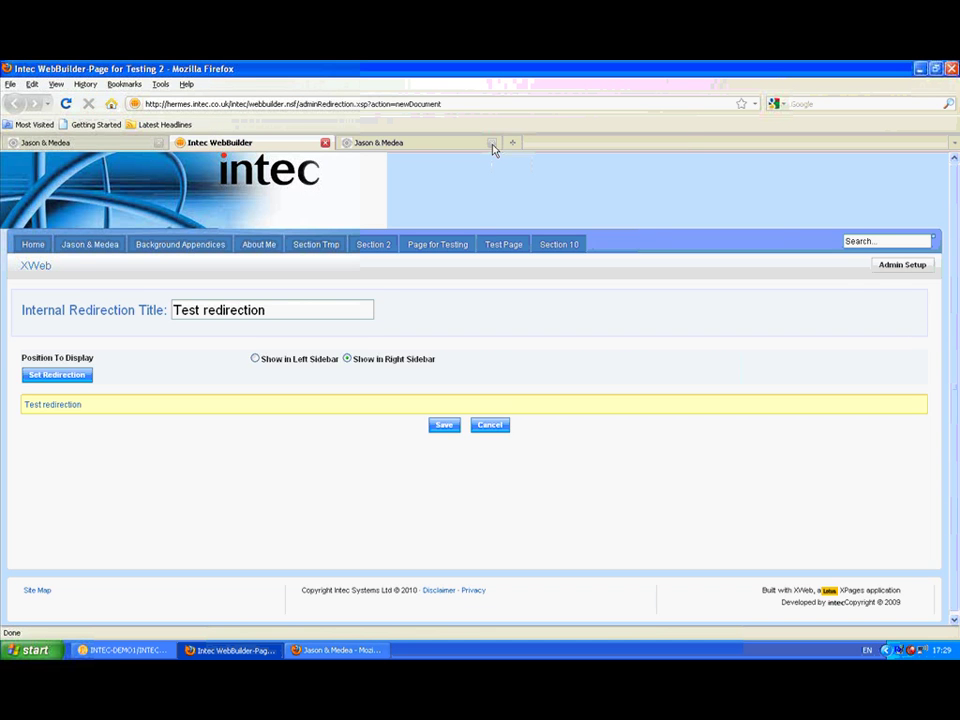
- Remove the Test redirection entry from the Admin Setup site map, confirming with OK
{"action": "left_click", "coordinate": [887, 266]}
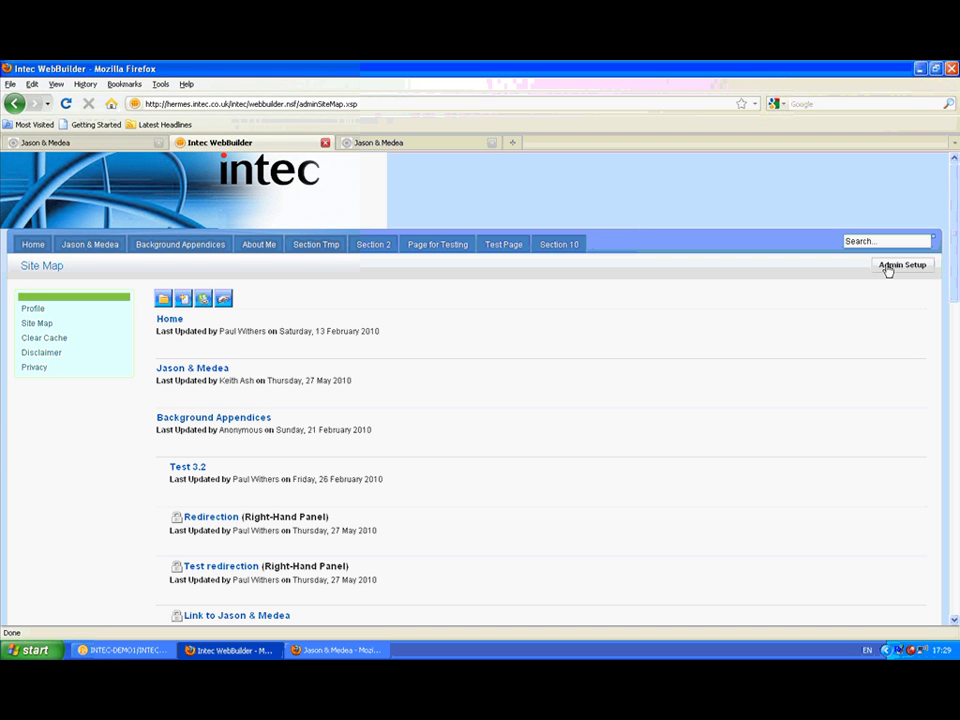
{"action": "scroll", "coordinate": [887, 270], "scroll_direction": "down", "scroll_amount": 1}
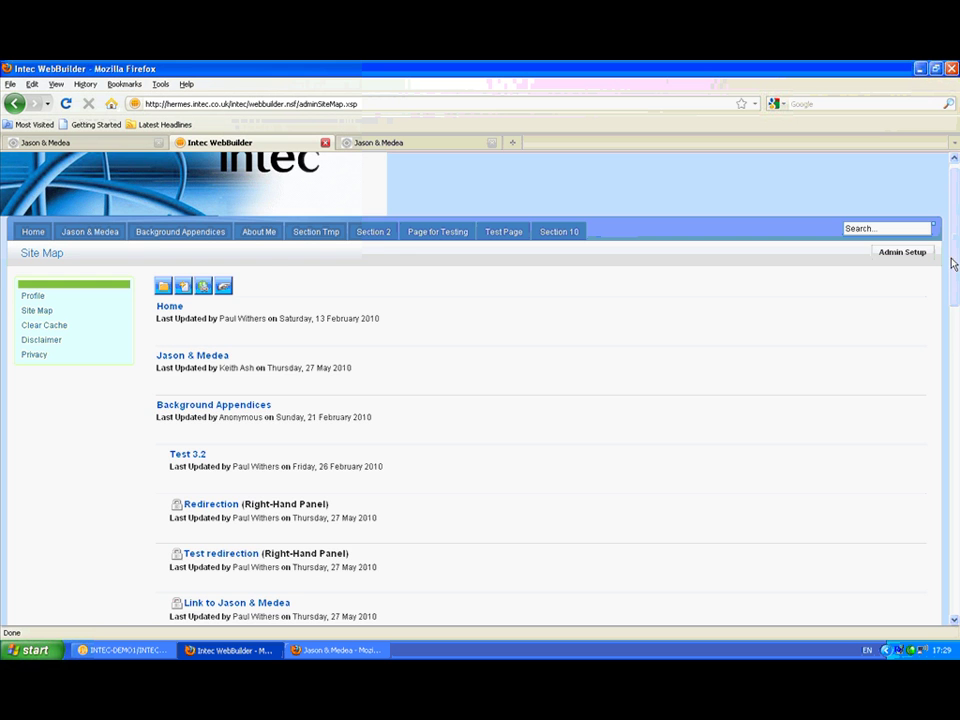
{"action": "mouse_move", "coordinate": [957, 265]}
{"action": "left_mouse_down"}
{"action": "mouse_move", "coordinate": [957, 302]}
{"action": "mouse_move", "coordinate": [957, 277]}
{"action": "left_mouse_up"}
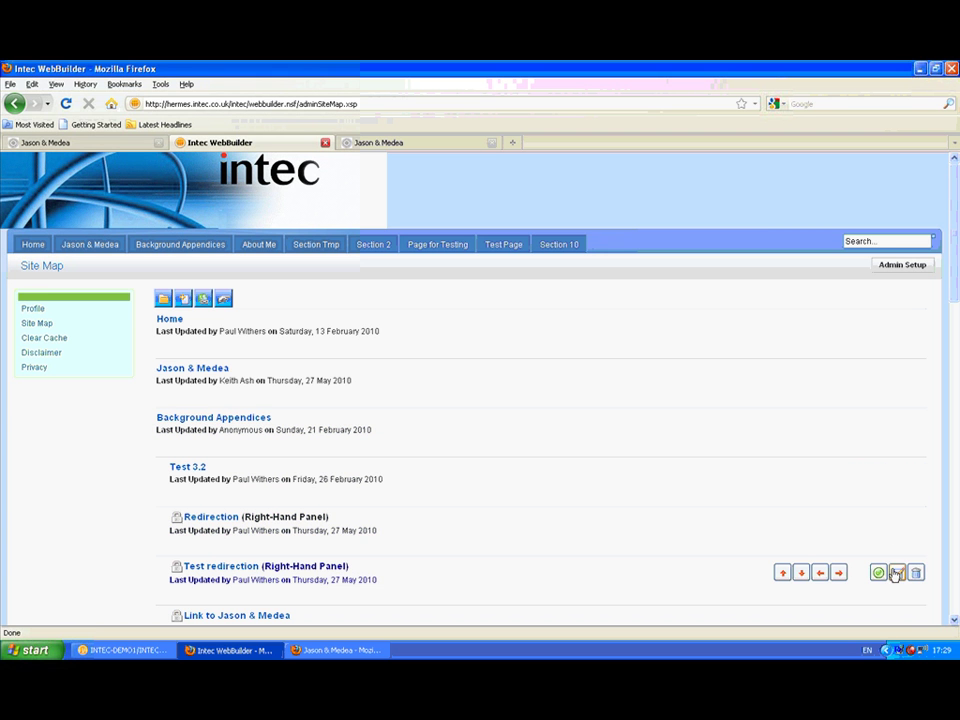
{"action": "left_click", "coordinate": [917, 574]}
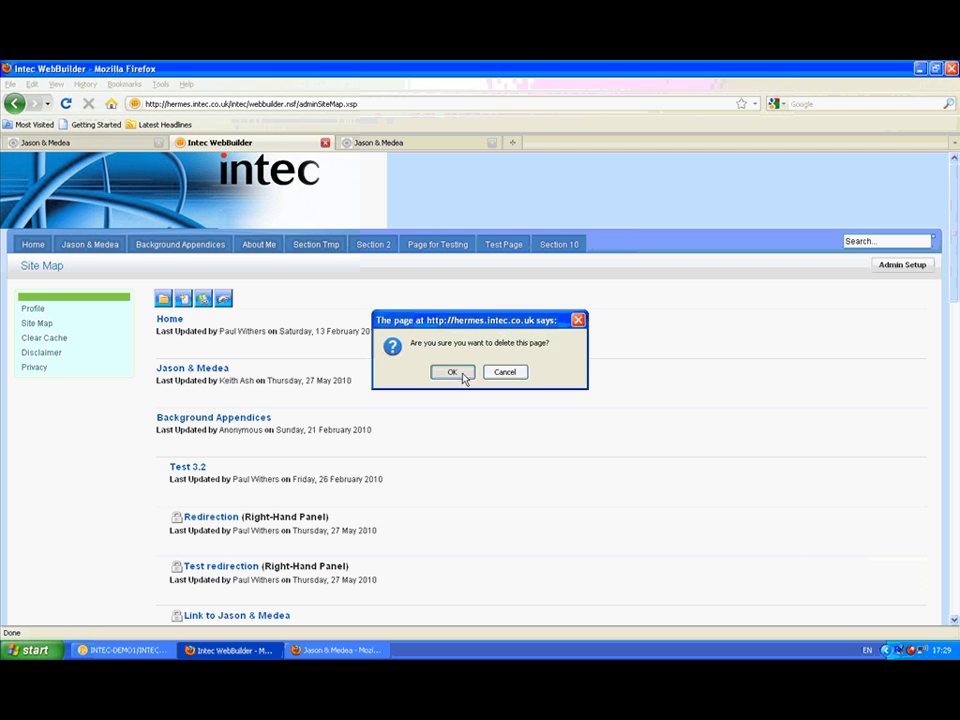
{"action": "left_click", "coordinate": [462, 375]}
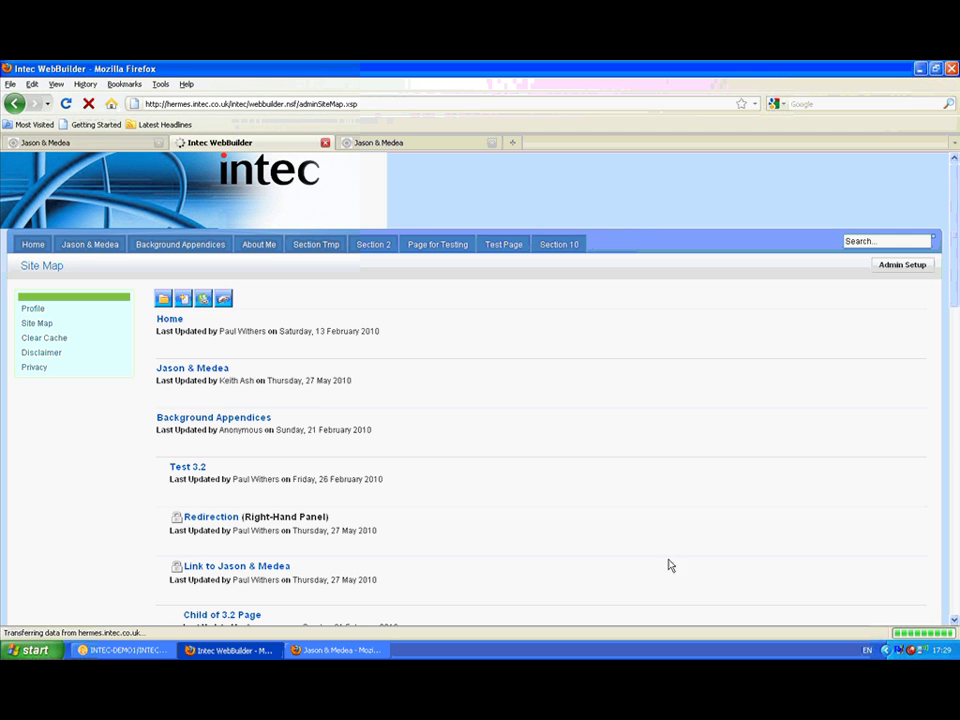
{"action": "left_click", "coordinate": [956, 574]}
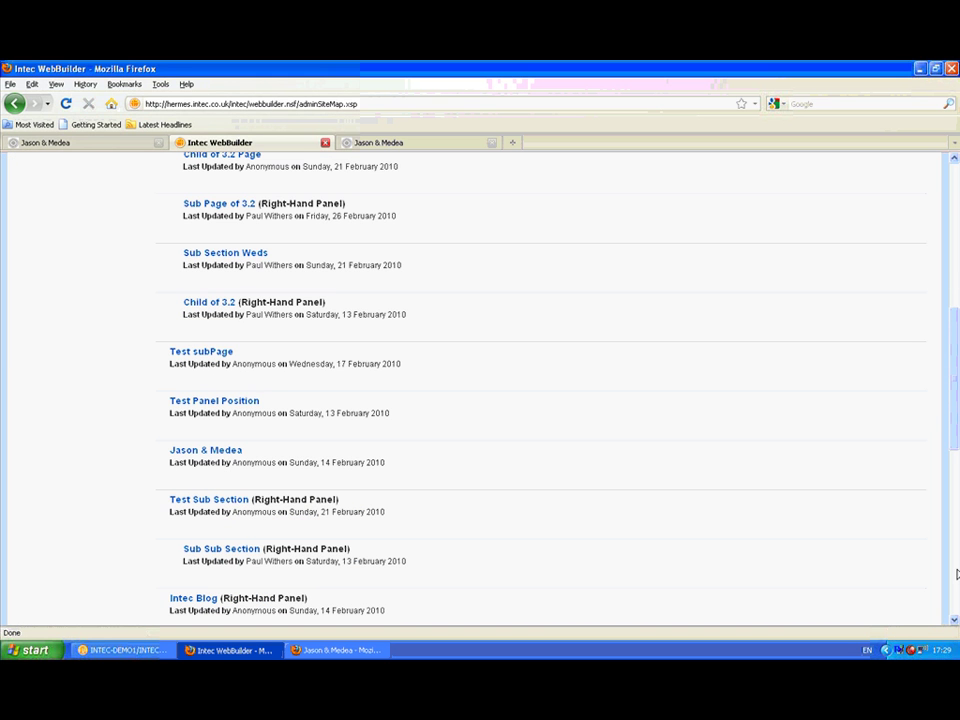
{"action": "mouse_move", "coordinate": [874, 401]}
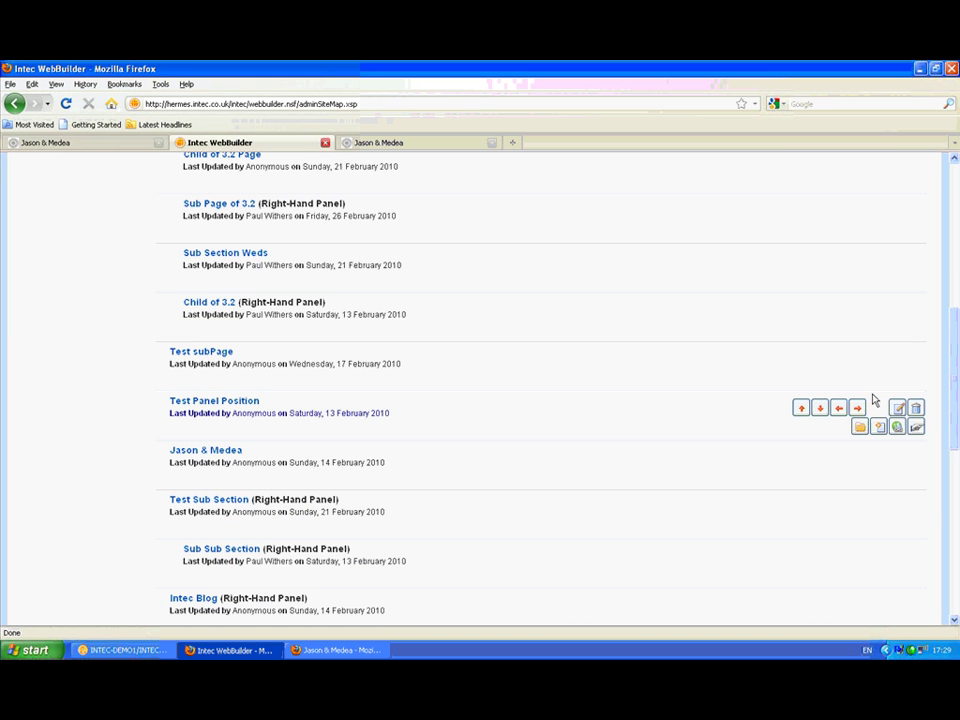
{"action": "left_click", "coordinate": [802, 409]}
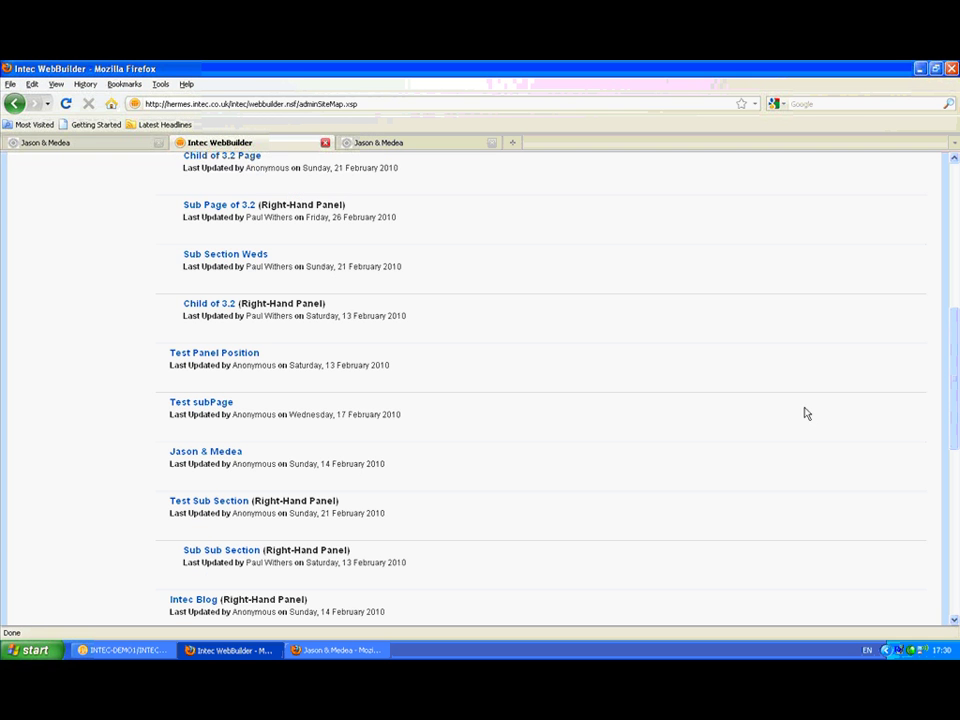
{"action": "mouse_move", "coordinate": [806, 412]}
{"action": "mouse_move", "coordinate": [786, 366]}
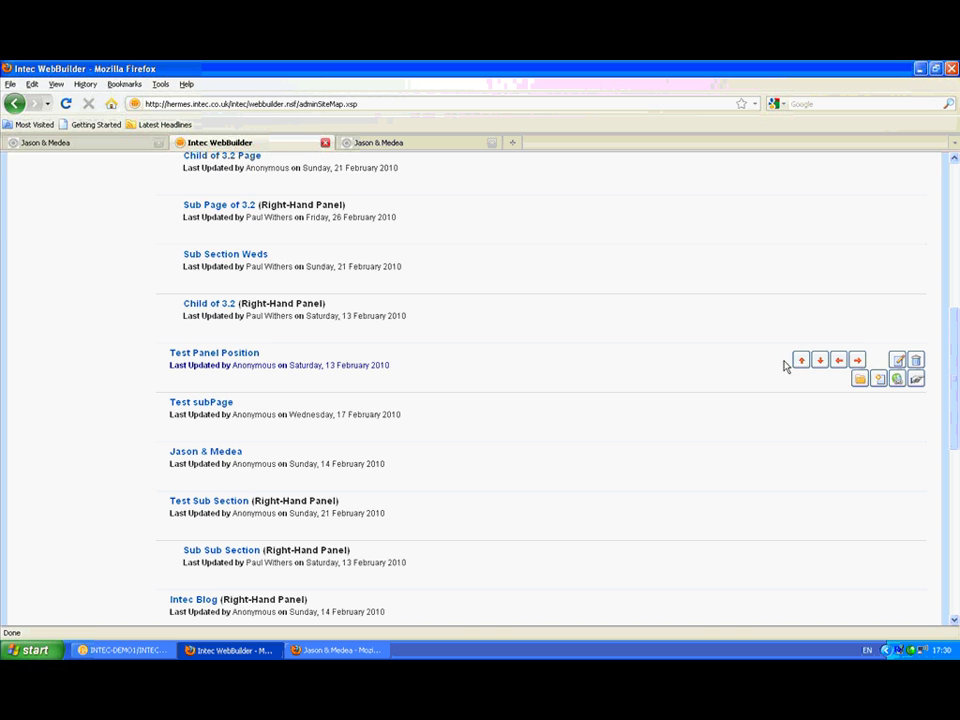
{"action": "left_click", "coordinate": [818, 362]}
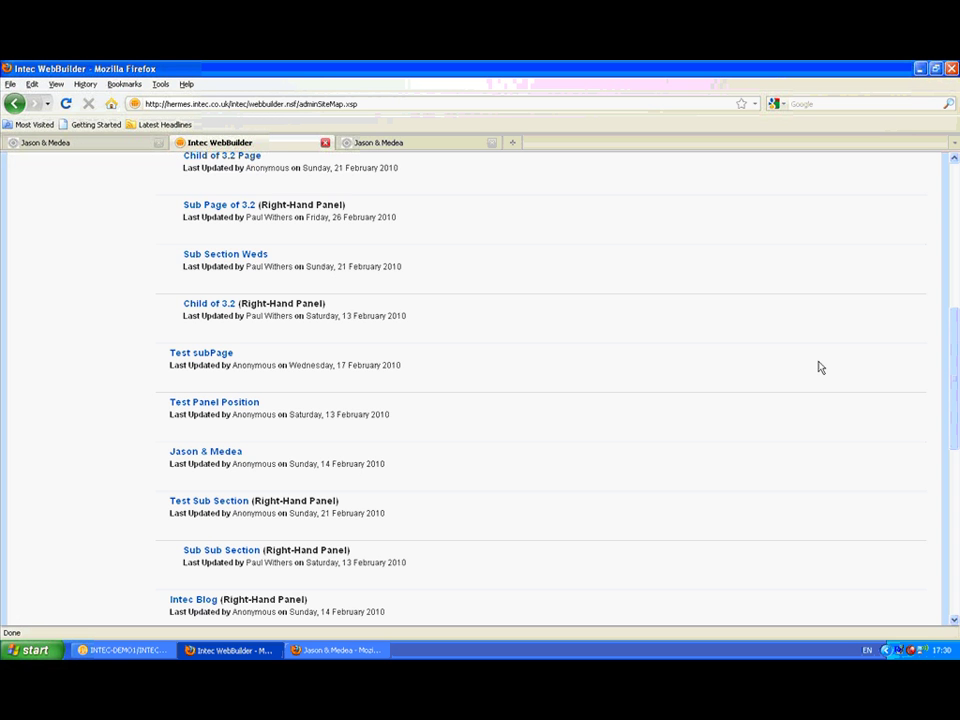
{"action": "mouse_move", "coordinate": [818, 366]}
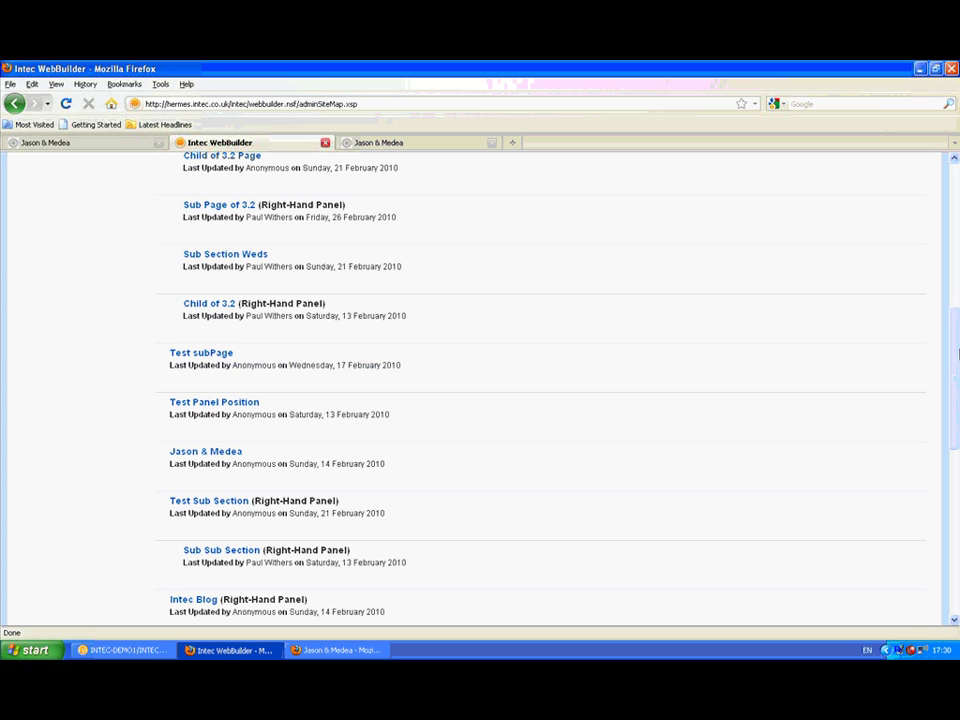
{"action": "left_click_drag", "start_coordinate": [957, 353], "coordinate": [955, 163]}
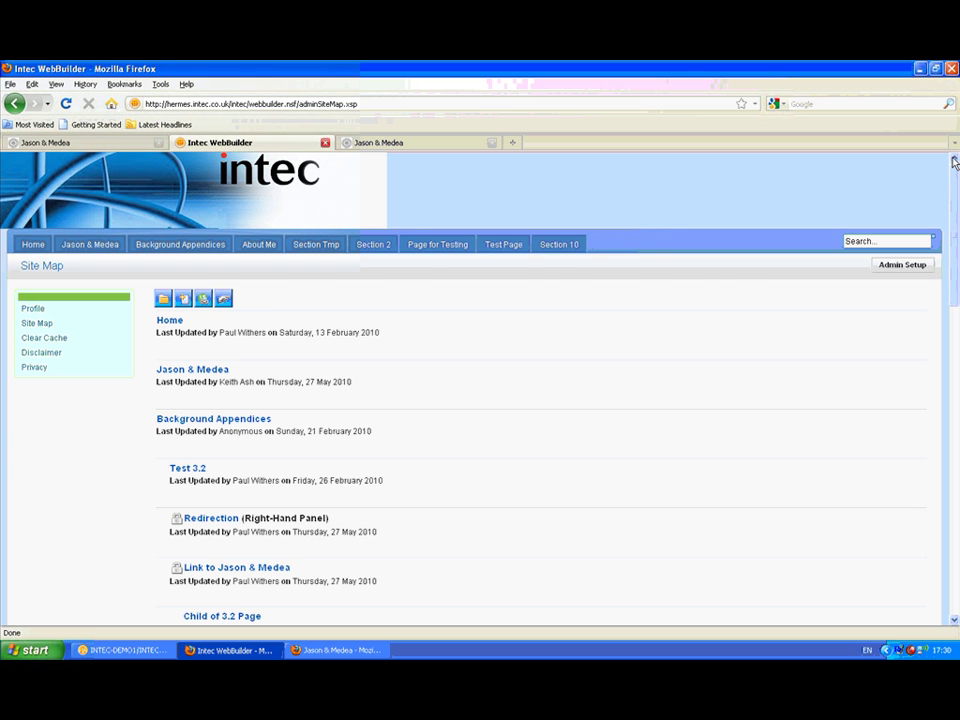